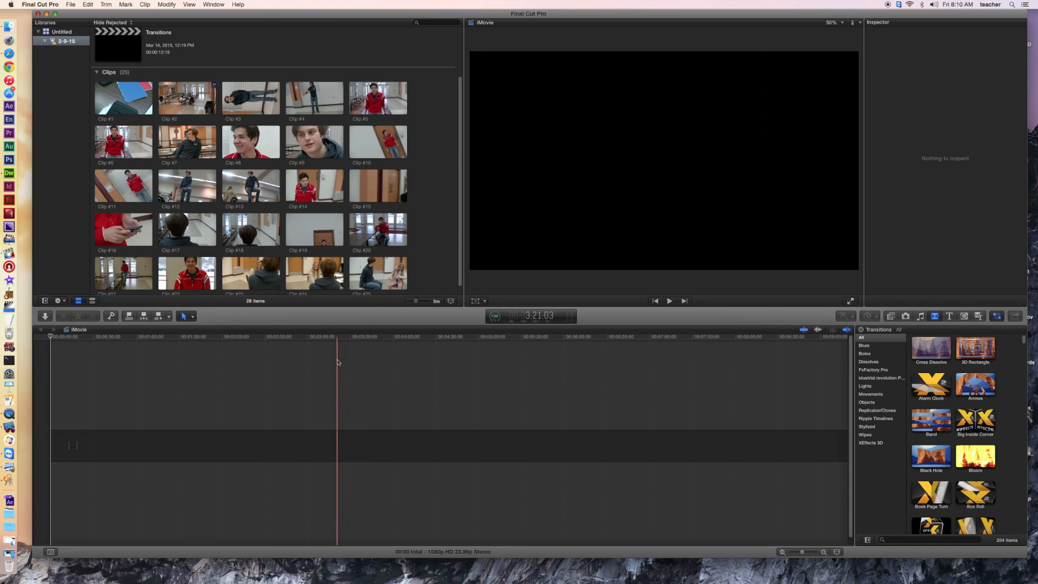
- Open the media import window for the NO NAME camera card and show its clips as thumbnails
click(70, 5)
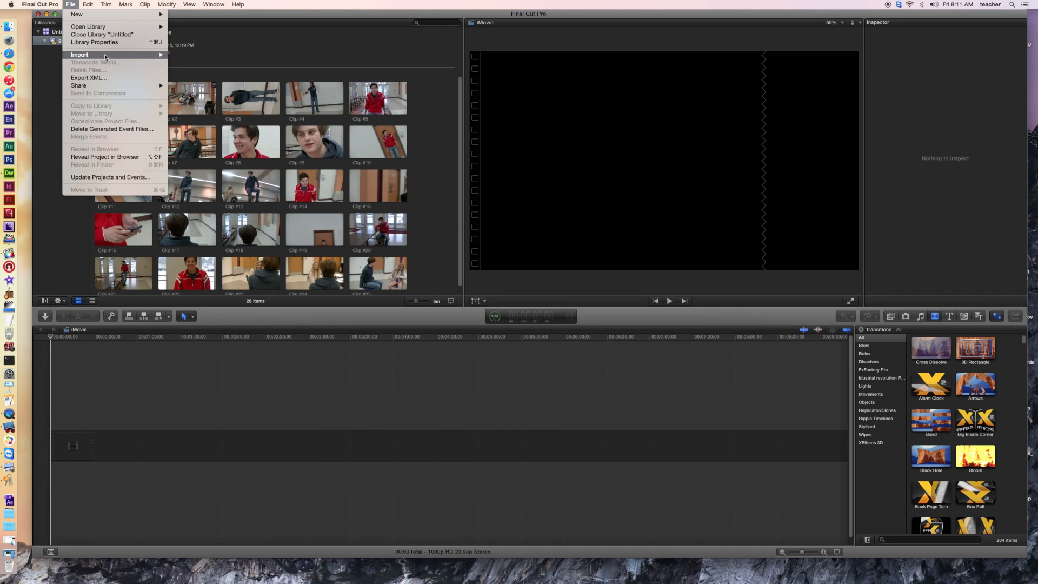
mouse_move(124, 55)
click(216, 55)
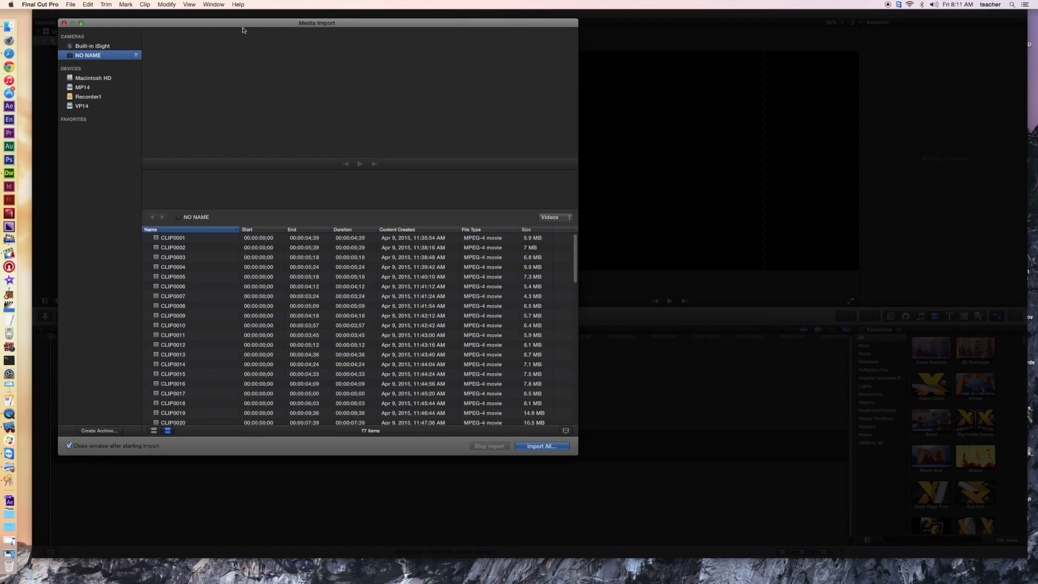
drag(242, 28, 325, 39)
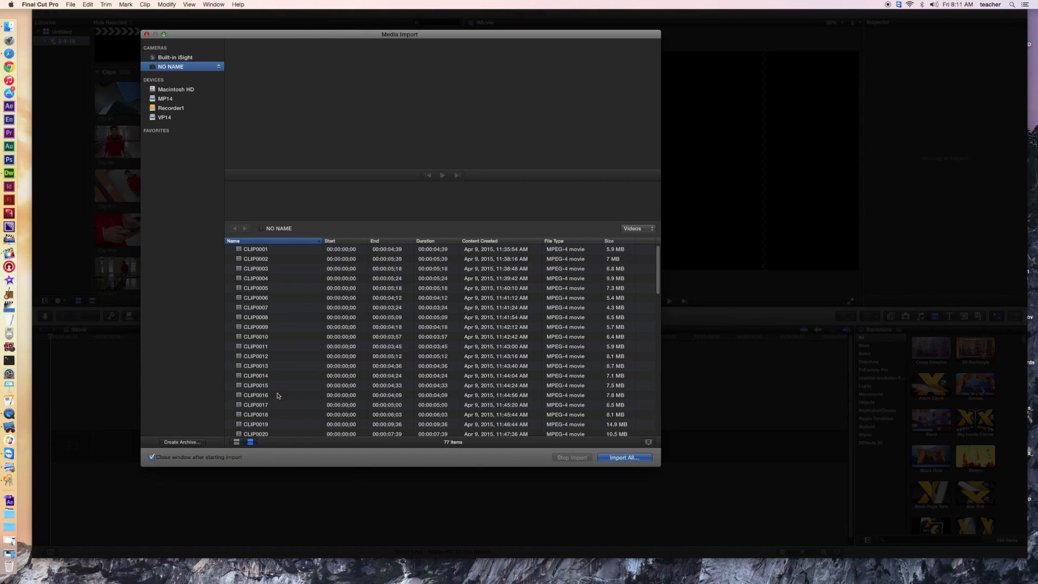
click(236, 443)
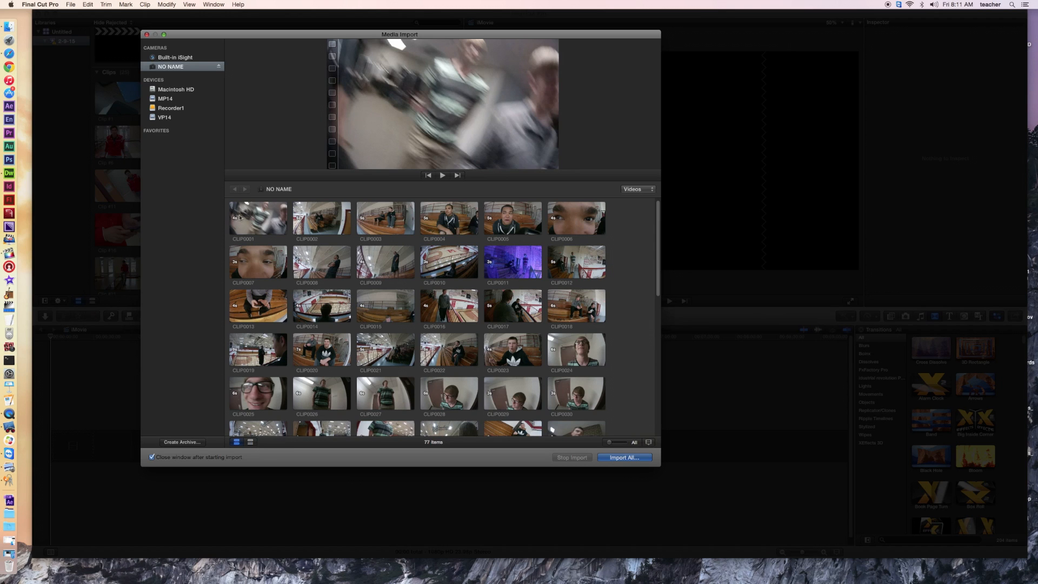
- Import CLIP0007 through CLIP0030 into a new event named Practice Camera Angles in the Untitled library
click(262, 261)
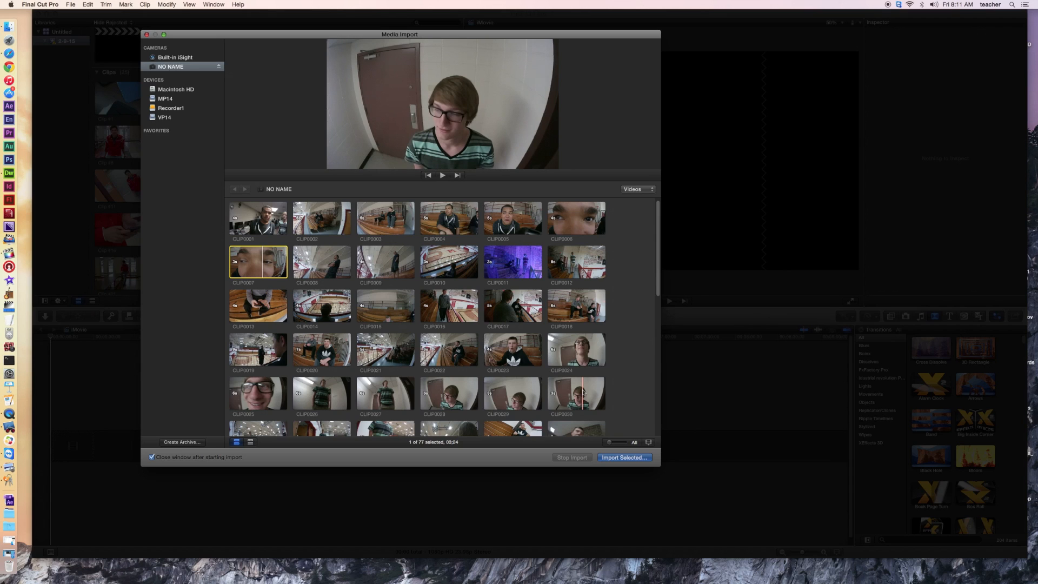
shift+click(581, 397)
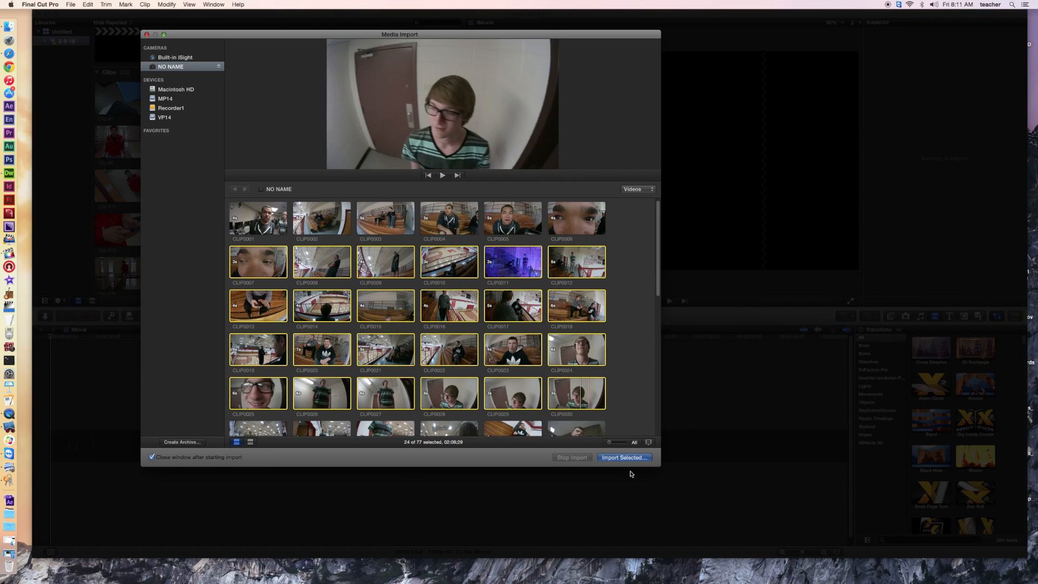
click(635, 459)
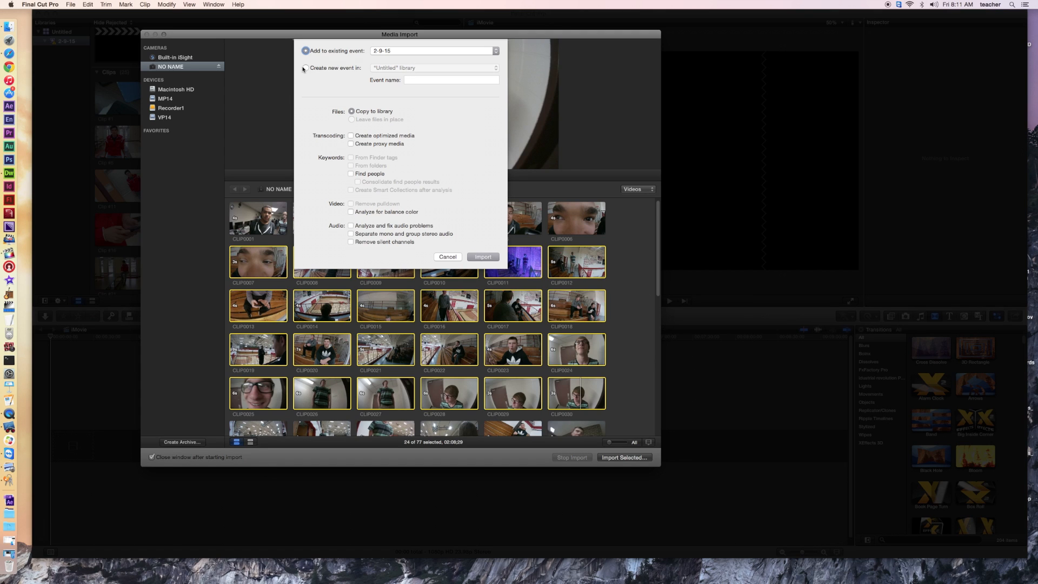
click(306, 68)
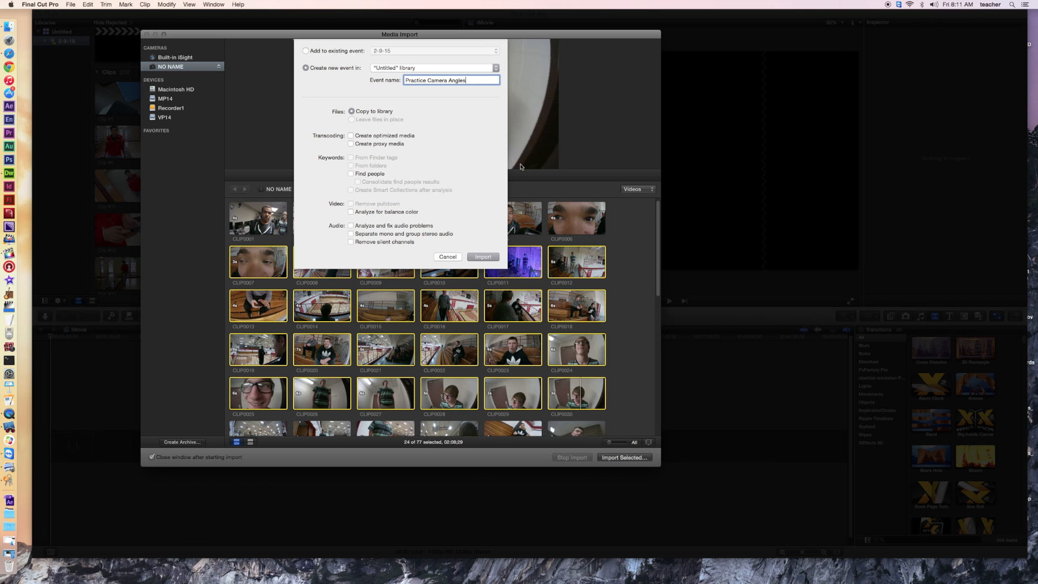
click(486, 257)
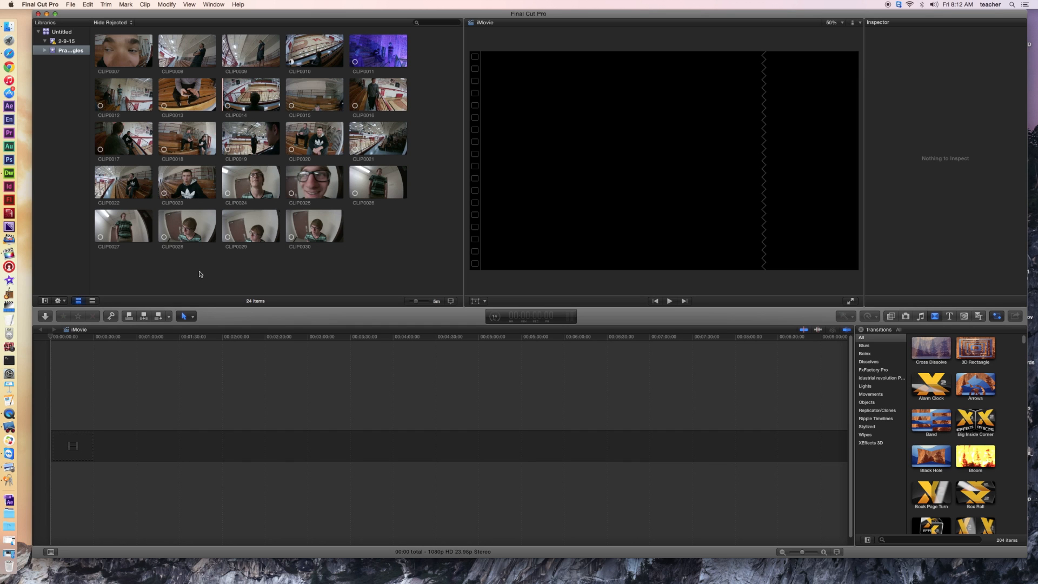
click(133, 55)
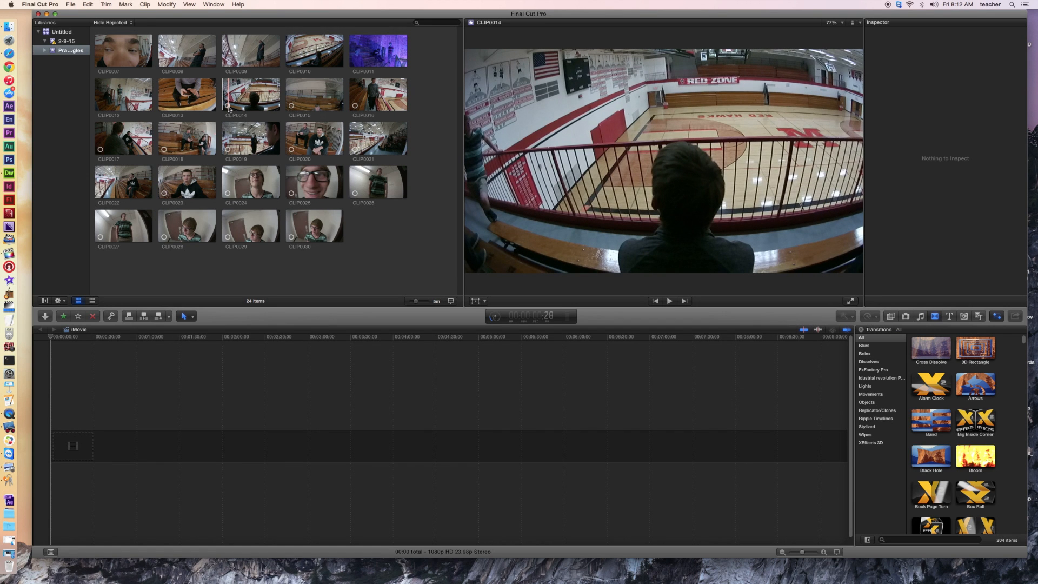
- Add a range of about 8:19 from the later part of Clip #16 in the 2-9-15 event to the empty timeline
click(68, 41)
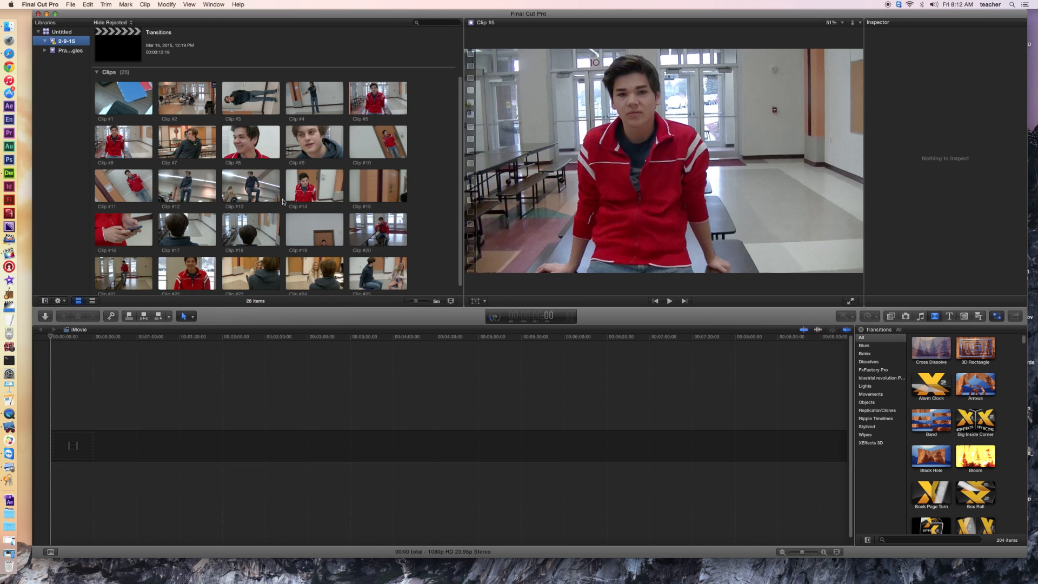
click(244, 140)
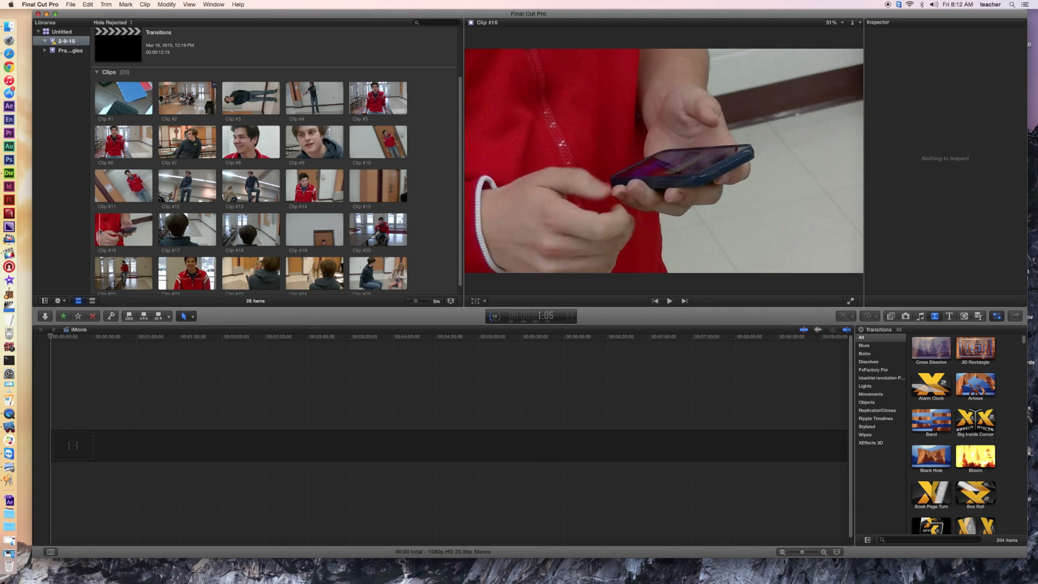
click(107, 232)
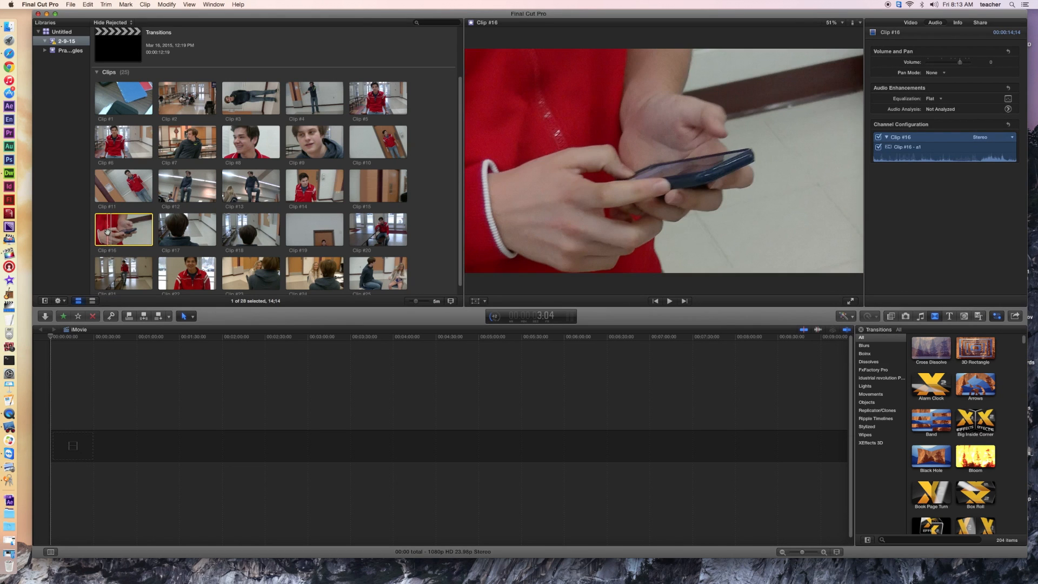
drag(111, 230, 156, 232)
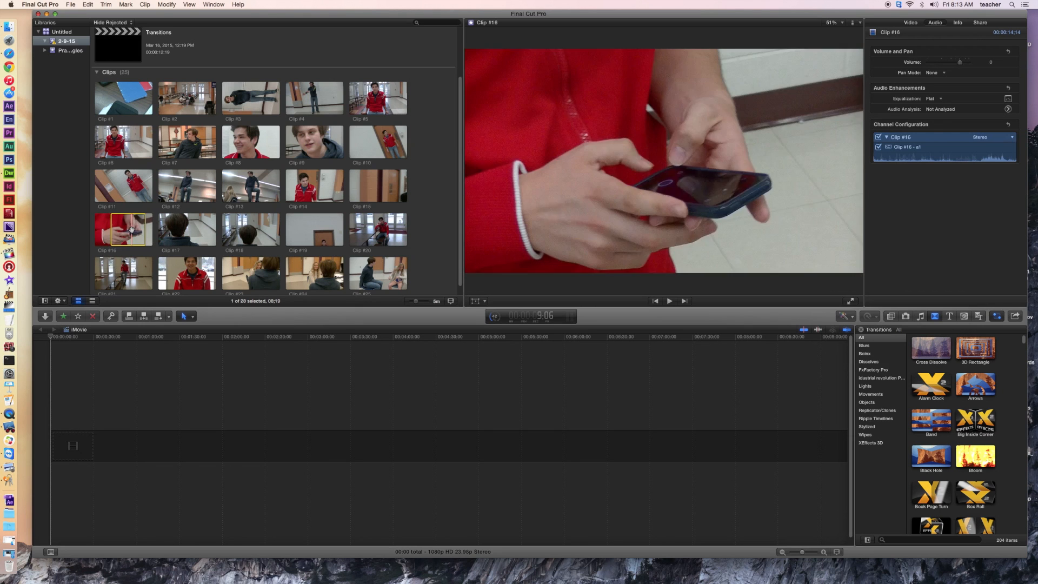
click(129, 237)
drag(129, 238, 133, 443)
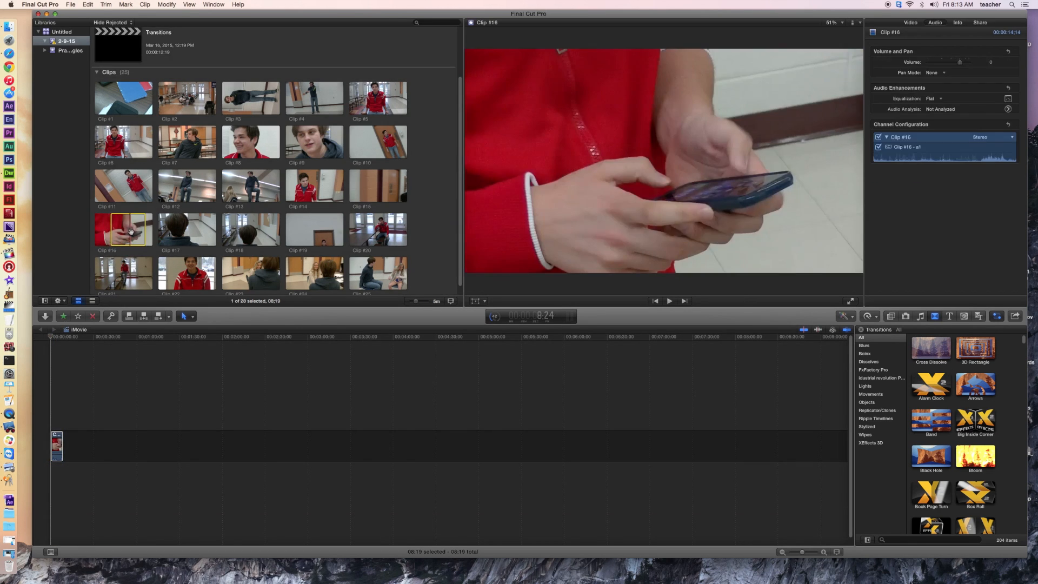
- Cut the timeline clip at about 6:17 with the Blade tool, and return to the Select tool
click(55, 445)
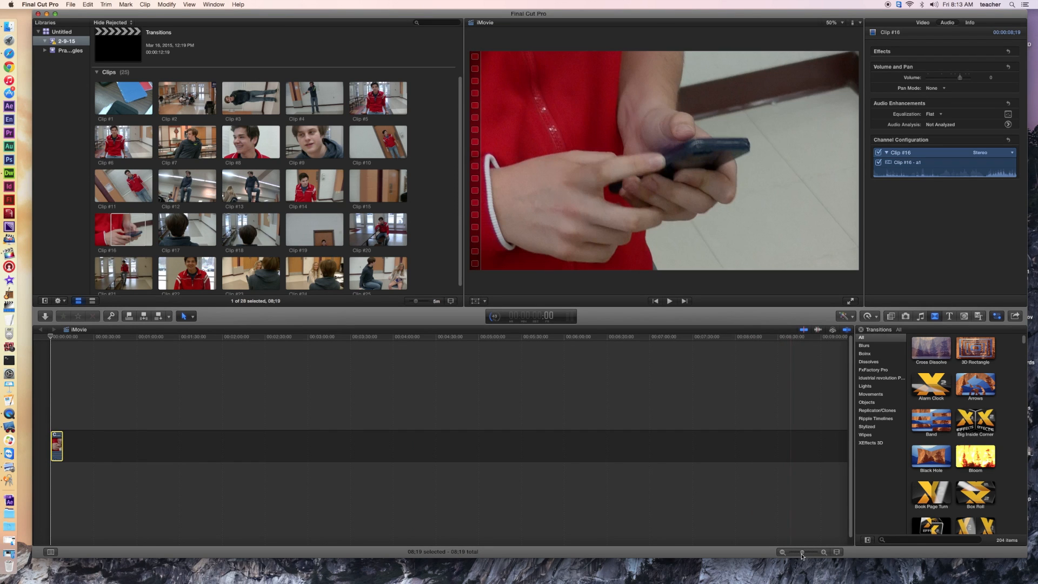
drag(802, 554, 804, 554)
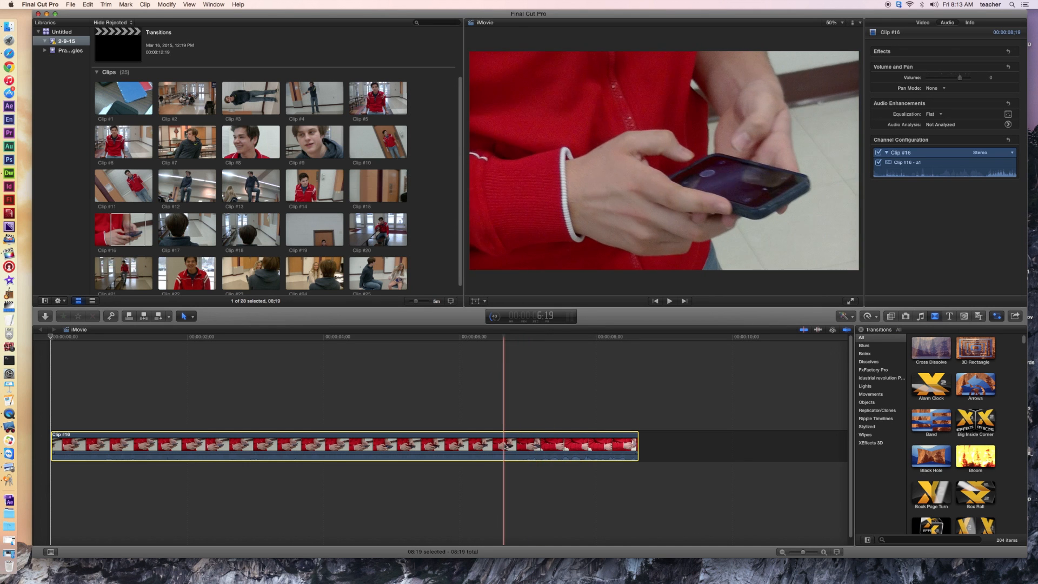
click(498, 372)
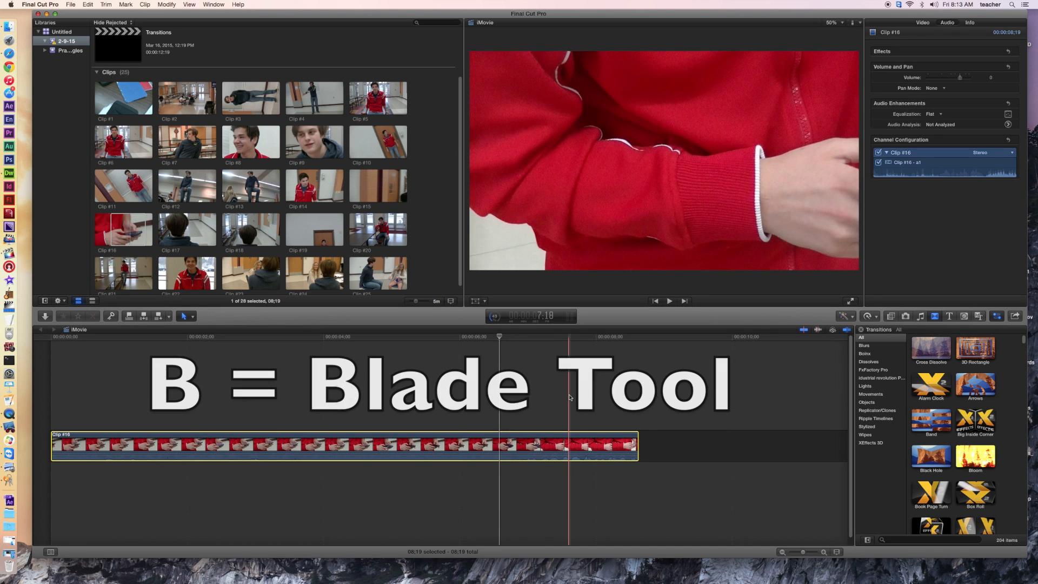
key(b)
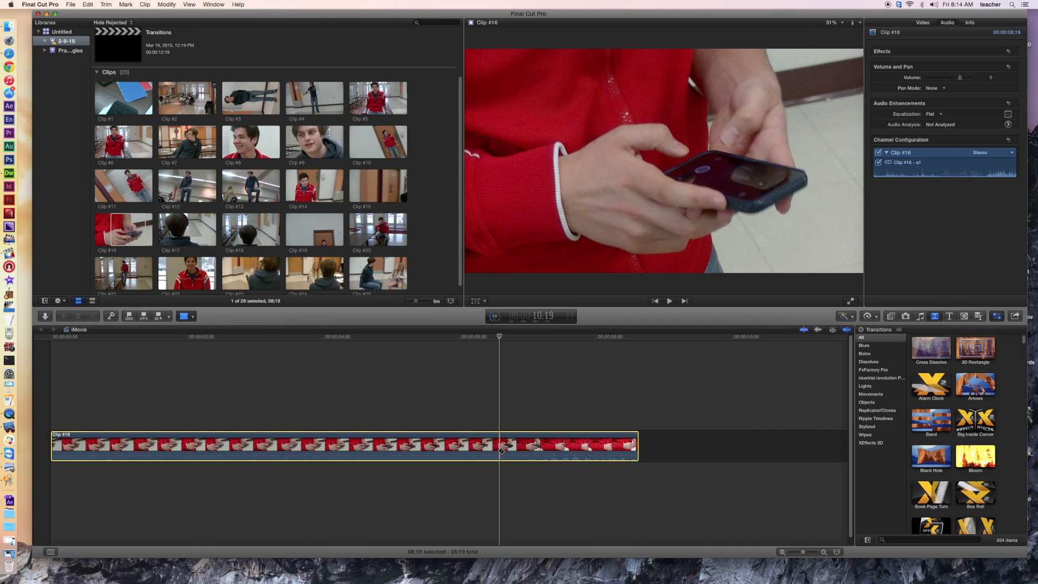
click(498, 448)
click(500, 448)
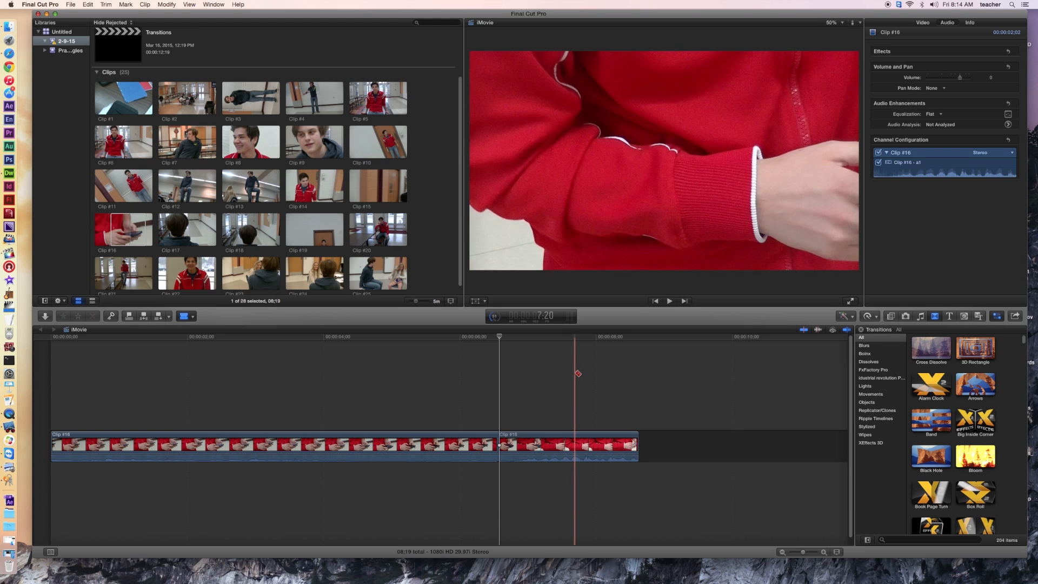
key(a)
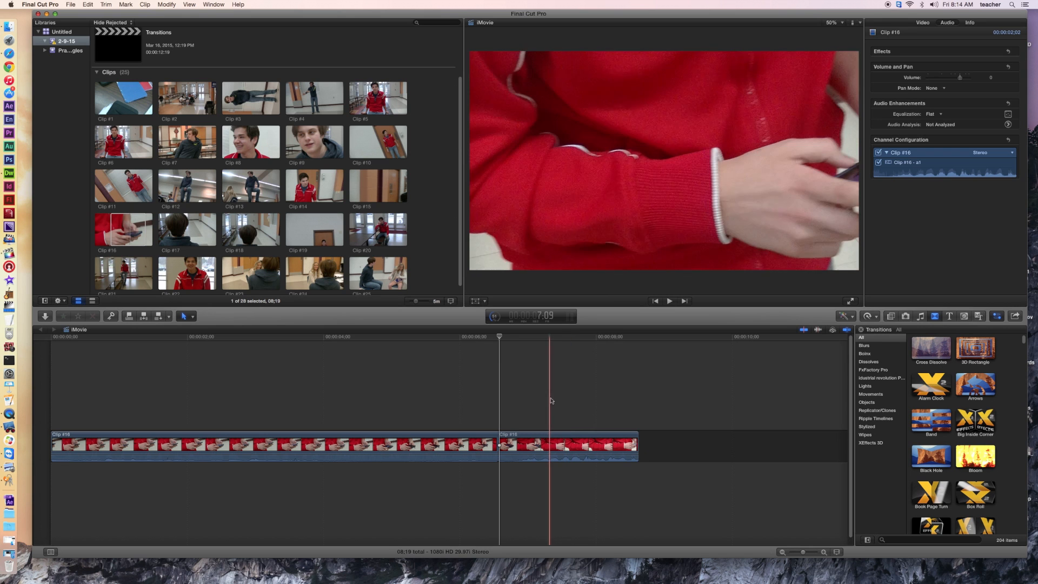
- Make six more Blade cuts spread along the two timeline segments
key(b)
click(600, 447)
click(551, 444)
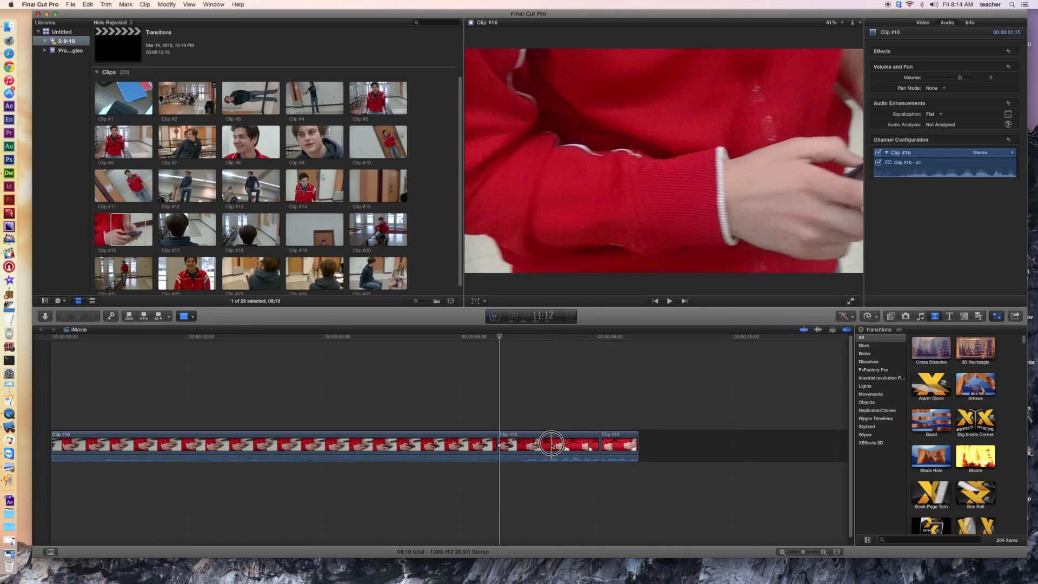
click(427, 444)
click(293, 445)
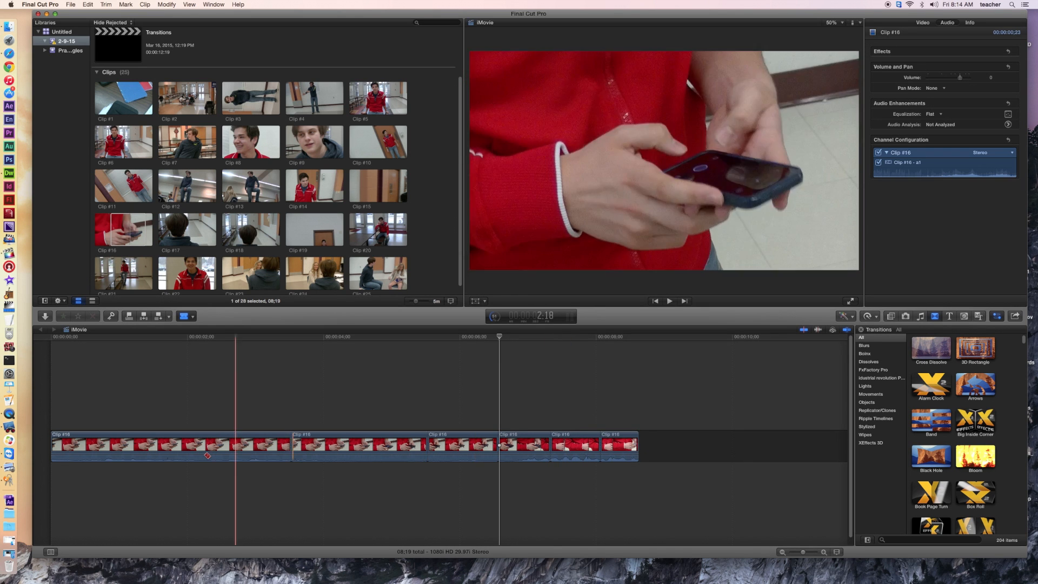
click(199, 444)
click(149, 445)
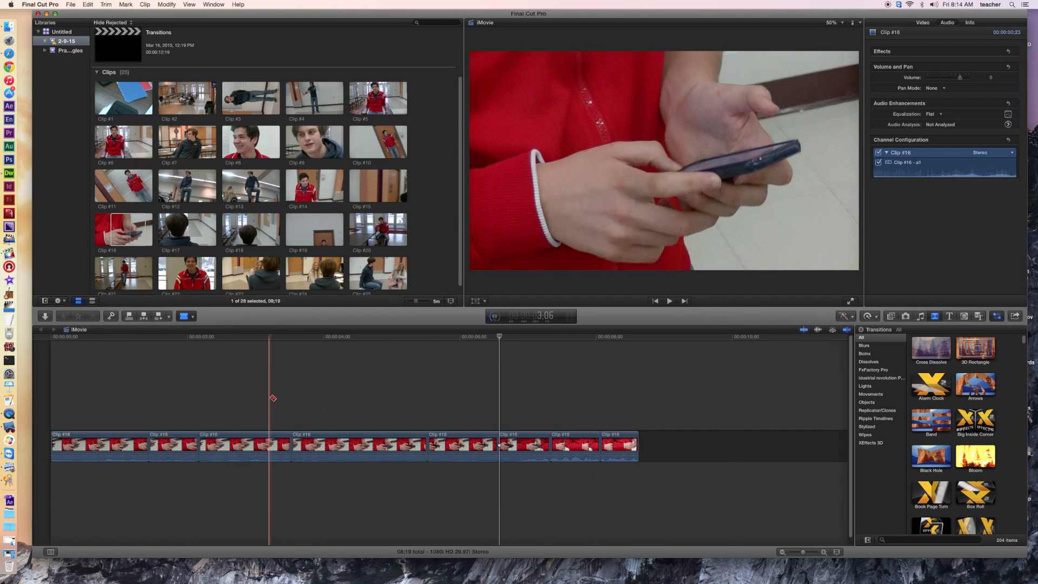
- Undo the six extra Blade cuts, keeping only the first cut
key(super+z)
key(super+z)
key(super+z)
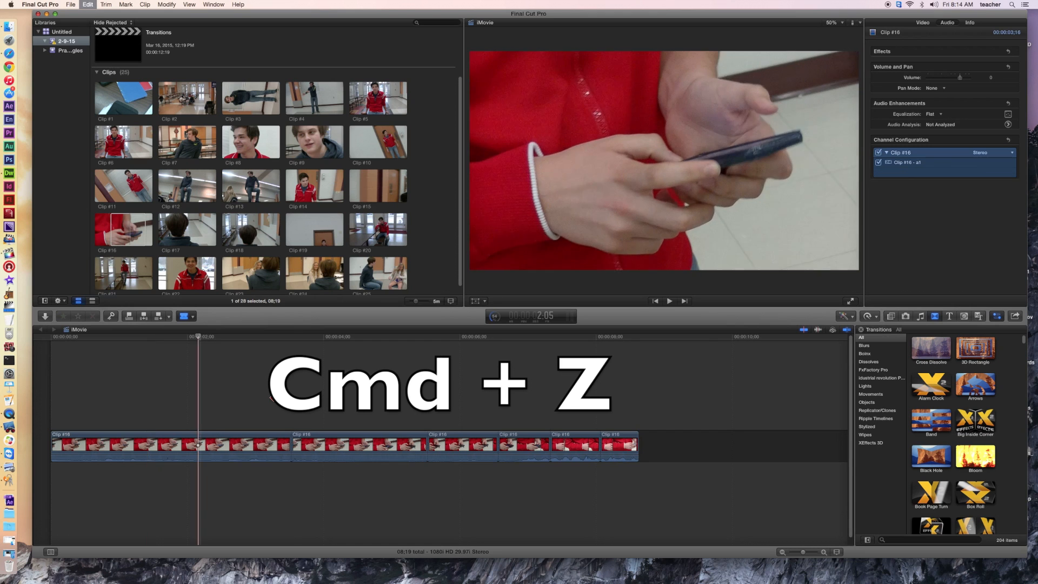
key(super+z)
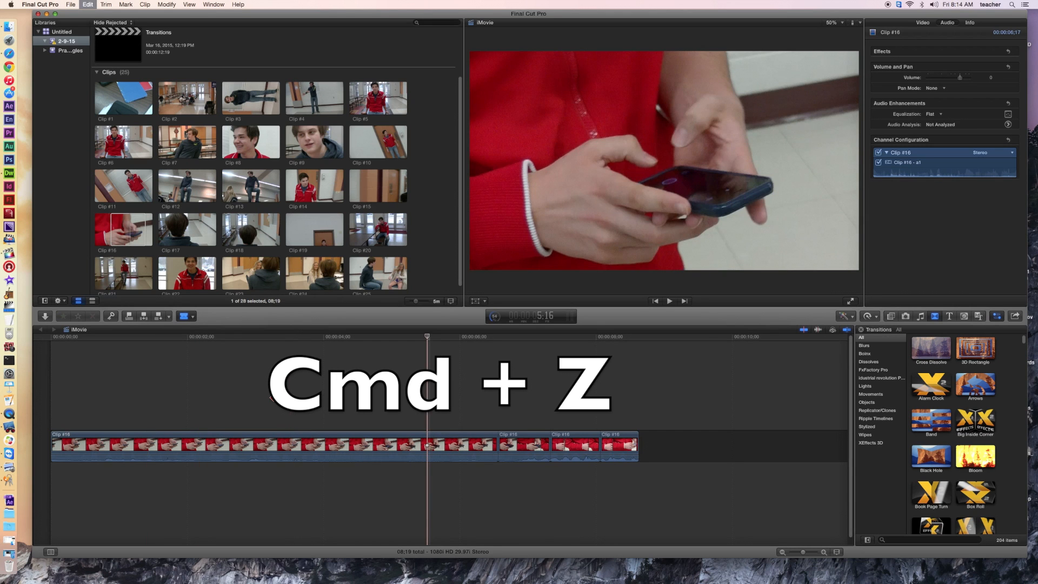
key(super+z)
key(super+z)
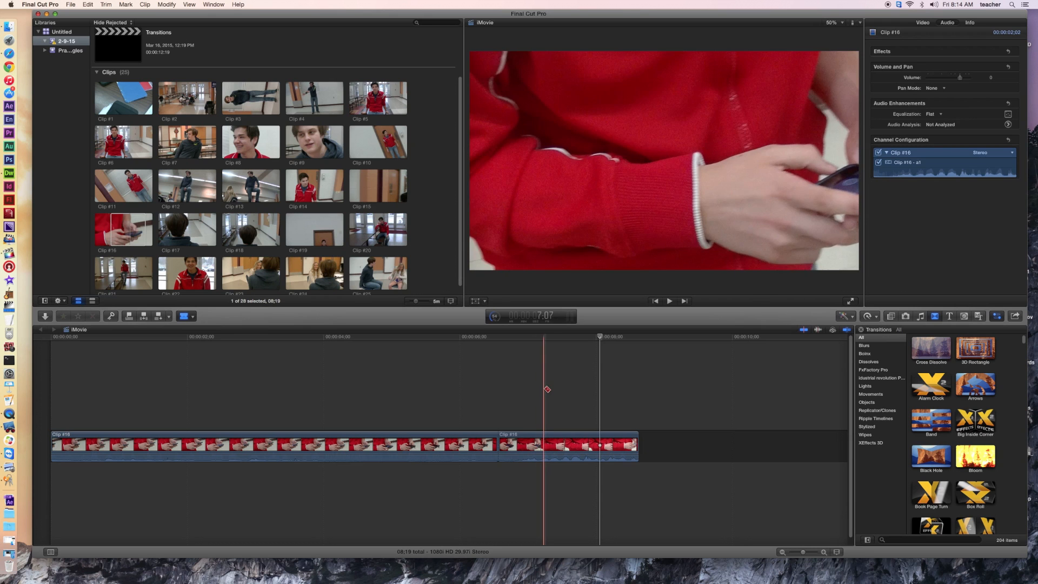
- Delete the short segment after the cut at the end of the timeline, using the Select tool
key(a)
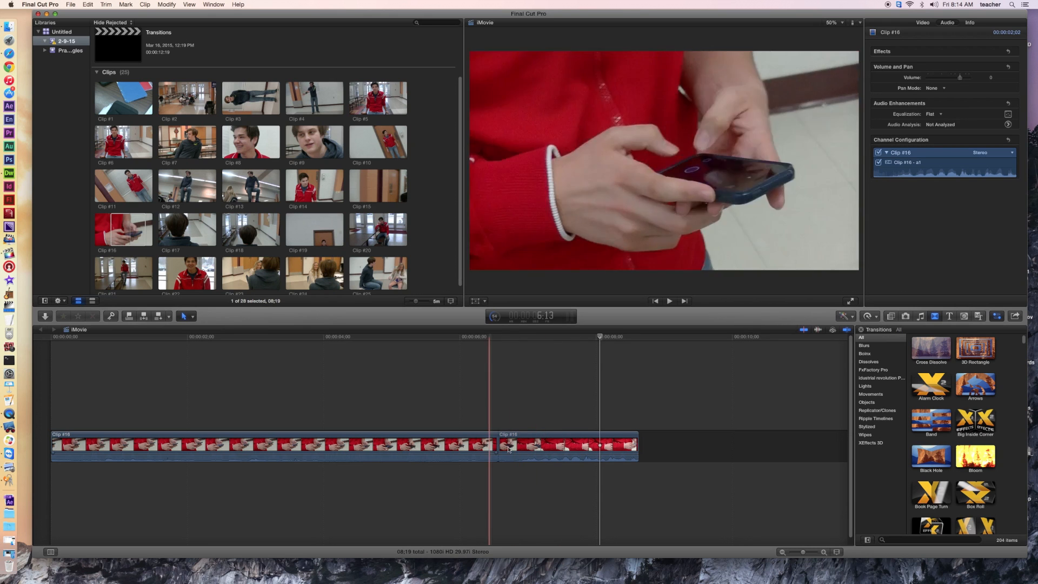
click(558, 445)
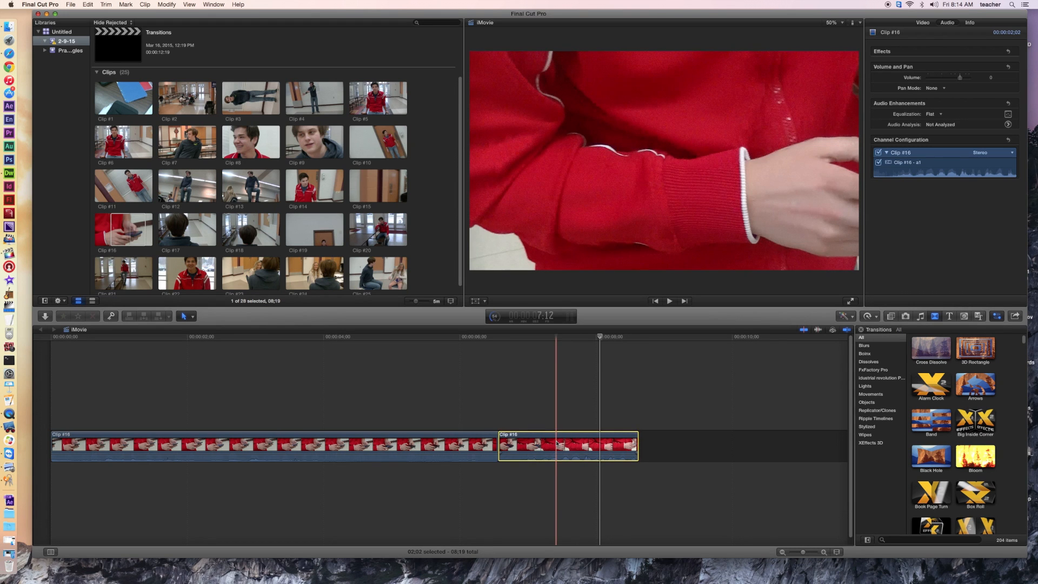
key(Delete)
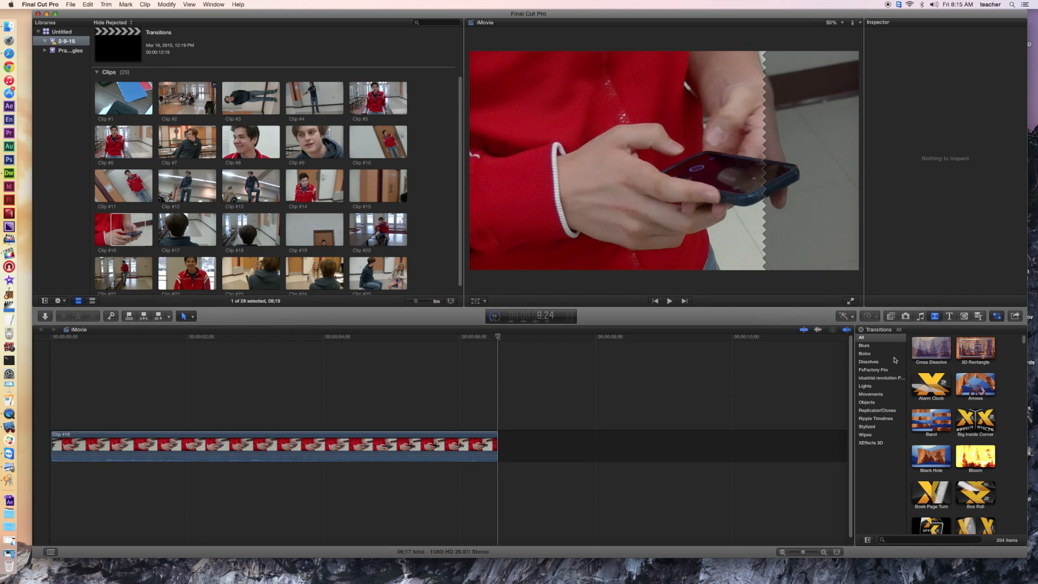
- Add a Fade To Color transition from the Dissolves category to the start of the timeline clip
click(868, 361)
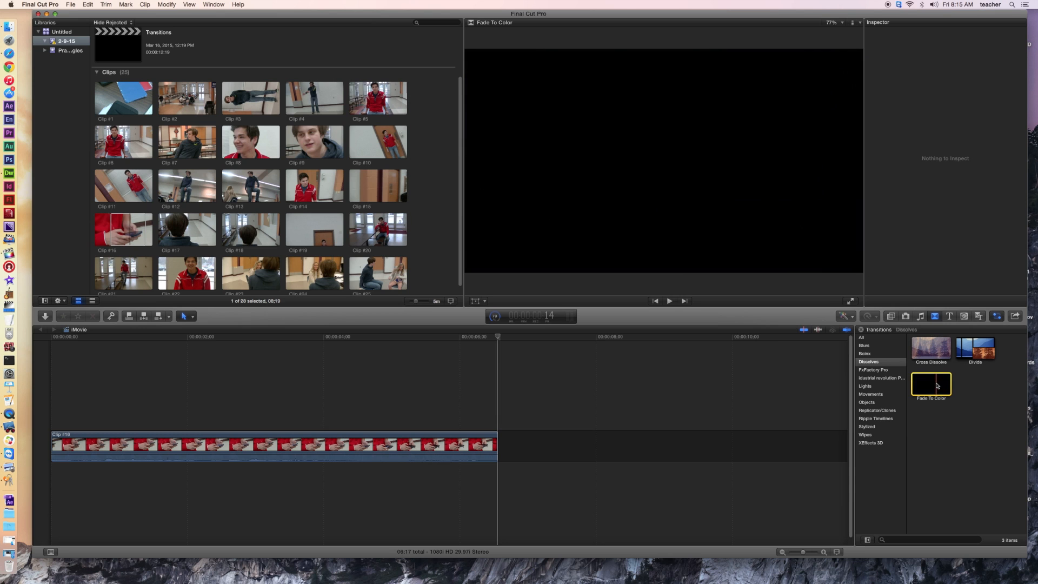
click(474, 383)
drag(226, 427, 214, 449)
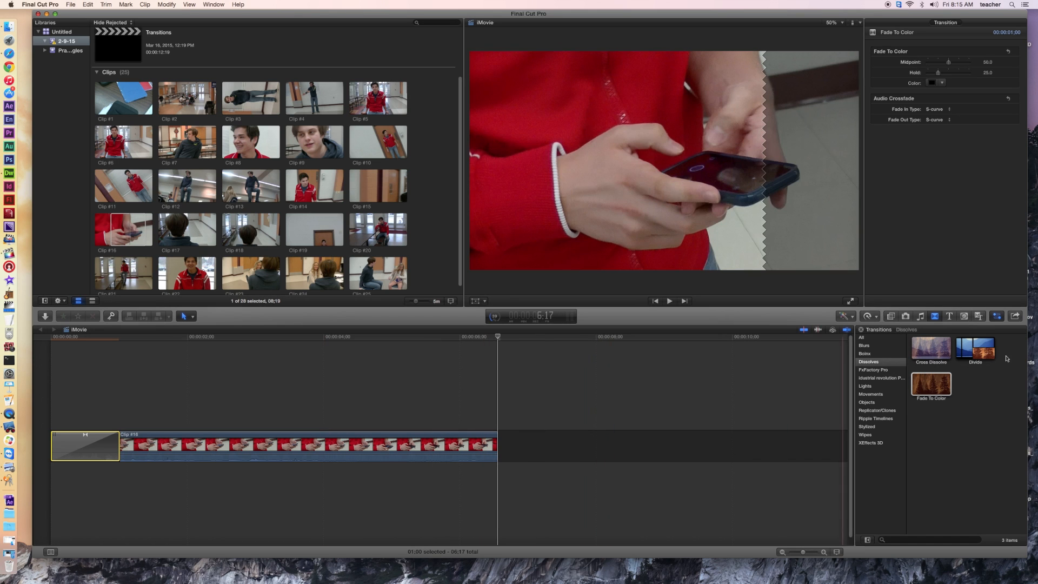
- Add a second Fade To Color transition to the end of the timeline clip
click(939, 385)
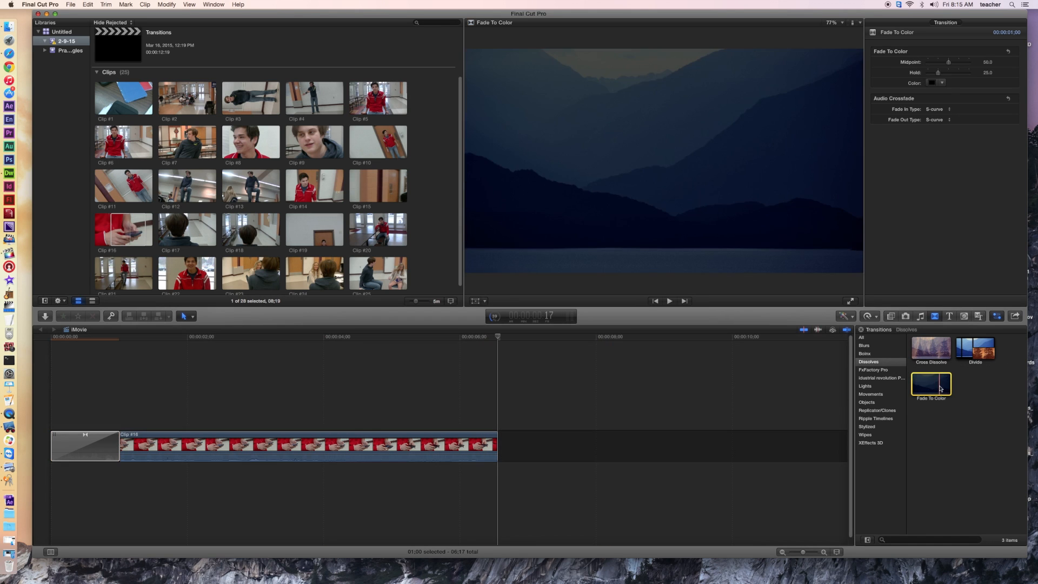
drag(937, 387, 459, 446)
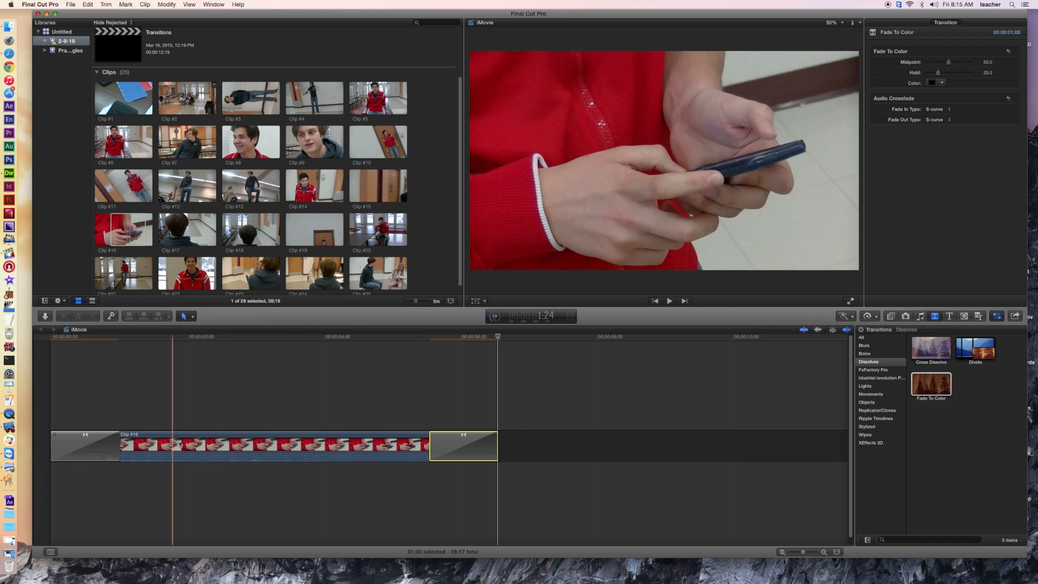
click(433, 444)
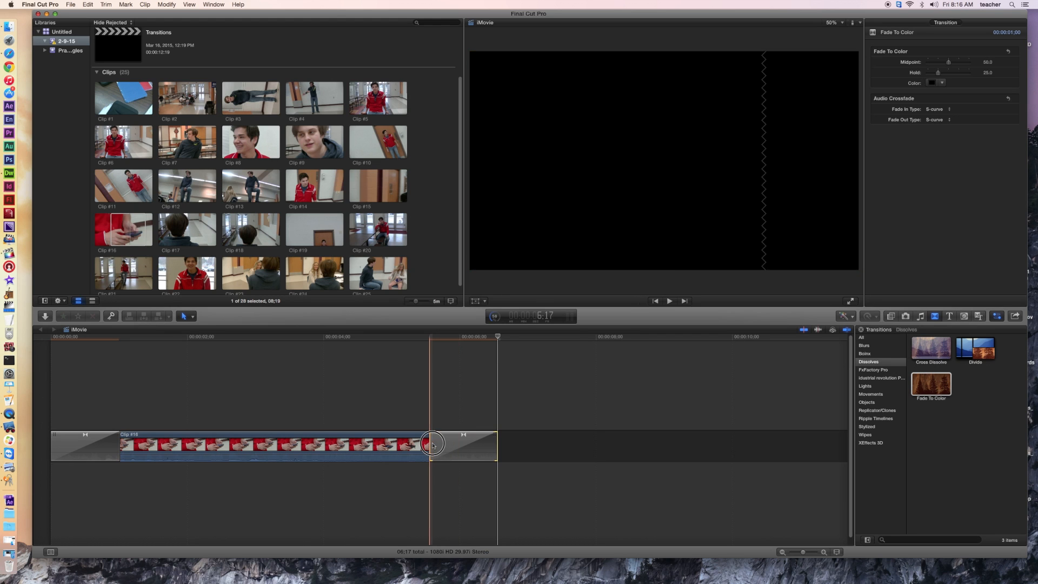
- Try shortening the Fade To Color transition at the end of the clip to 9 frames, and undo that change
drag(433, 444, 479, 446)
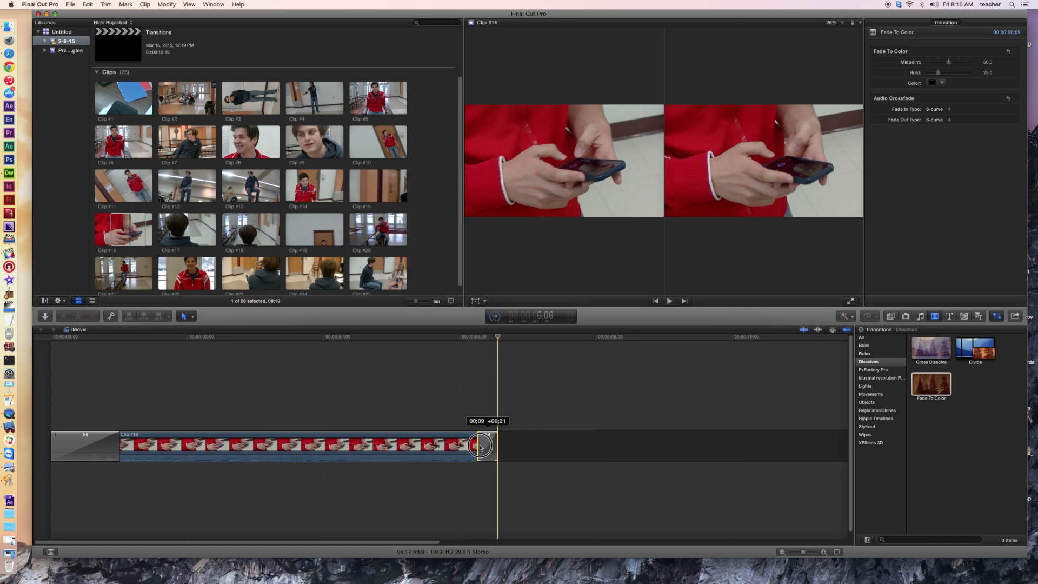
click(434, 407)
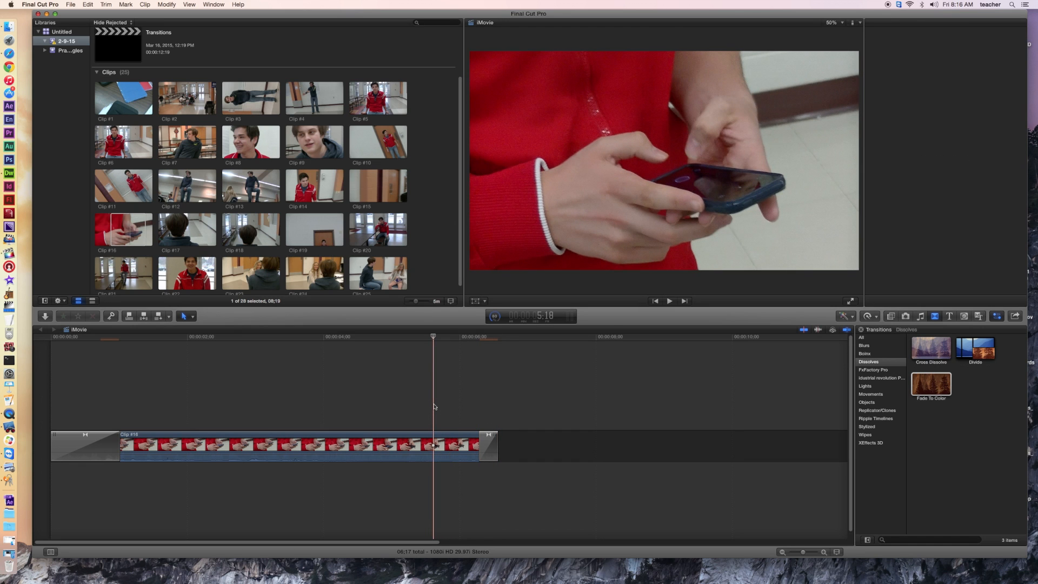
key(space)
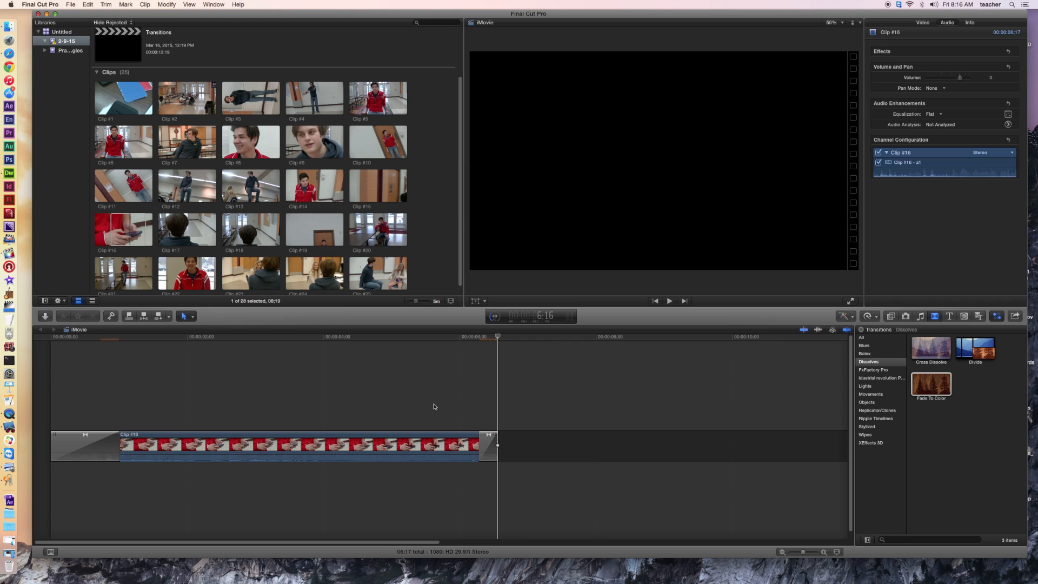
key(super+z)
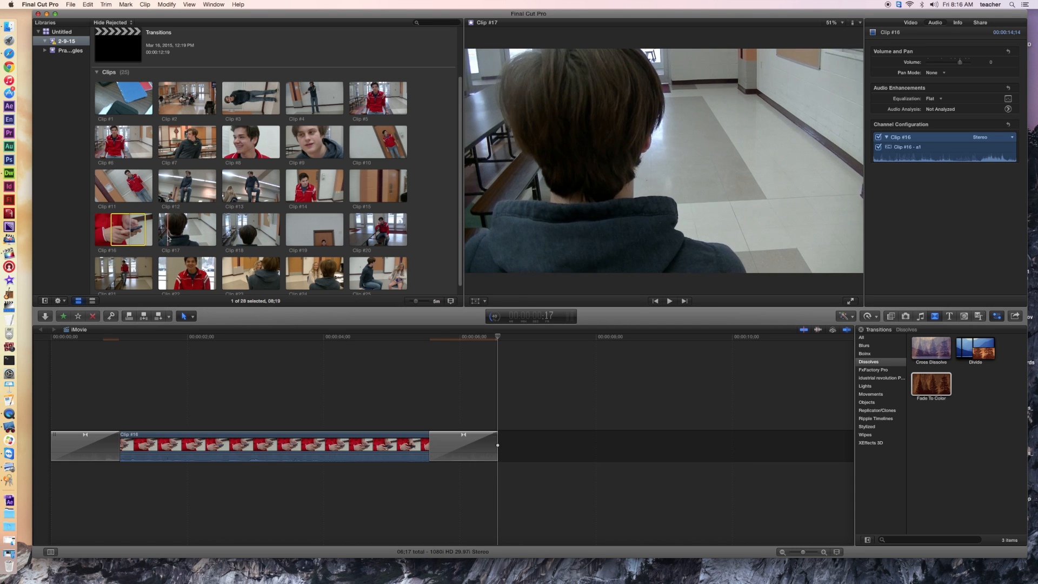
- Append Clip #24 from the event to the end of the timeline, after the second Fade To Color transition
click(317, 273)
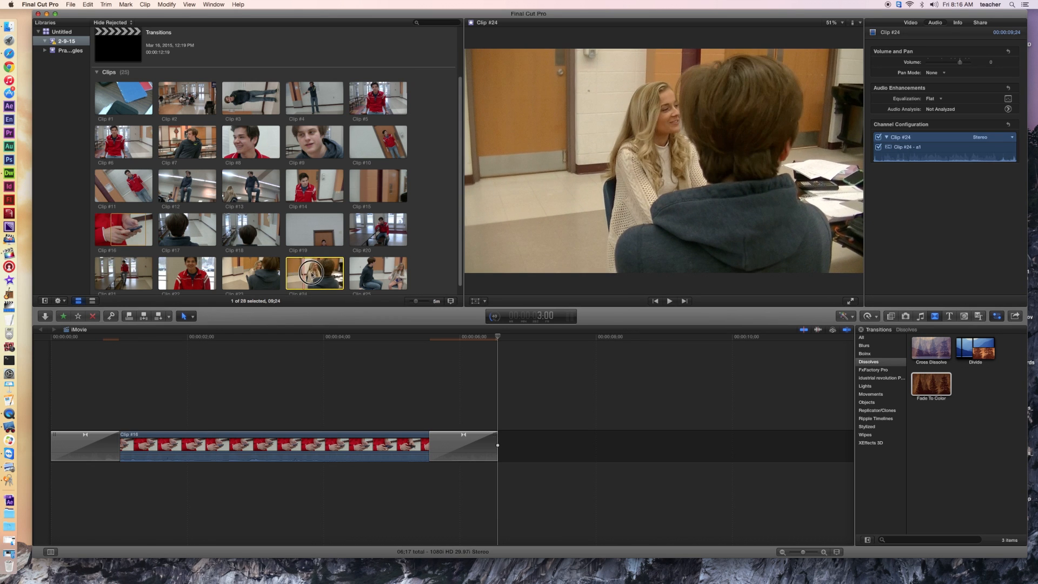
drag(312, 274, 533, 447)
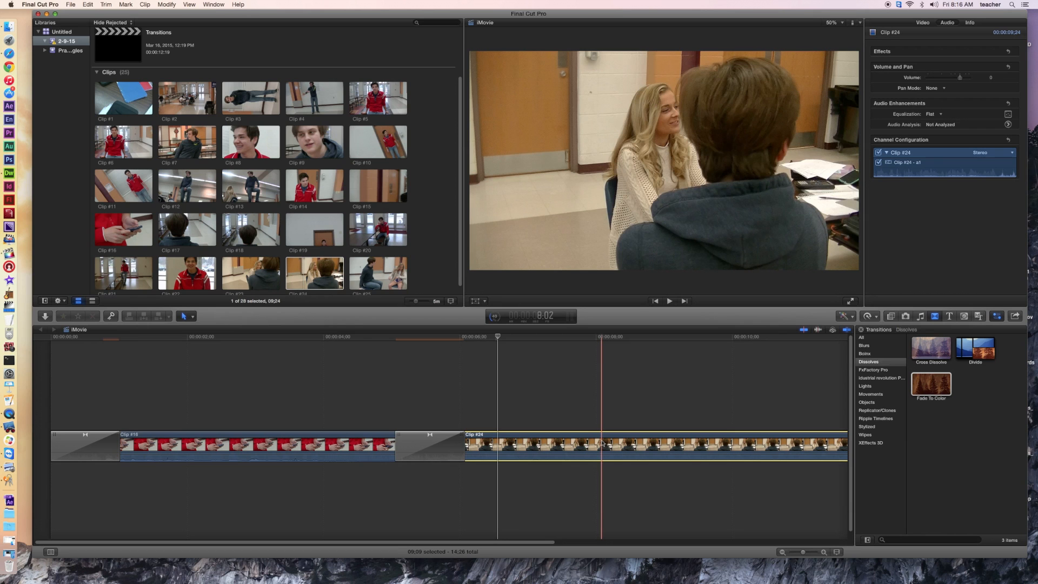
- Scale Clip #24 up to 149% in its Transform video settings, with the playhead at 7:24 on that clip
click(583, 338)
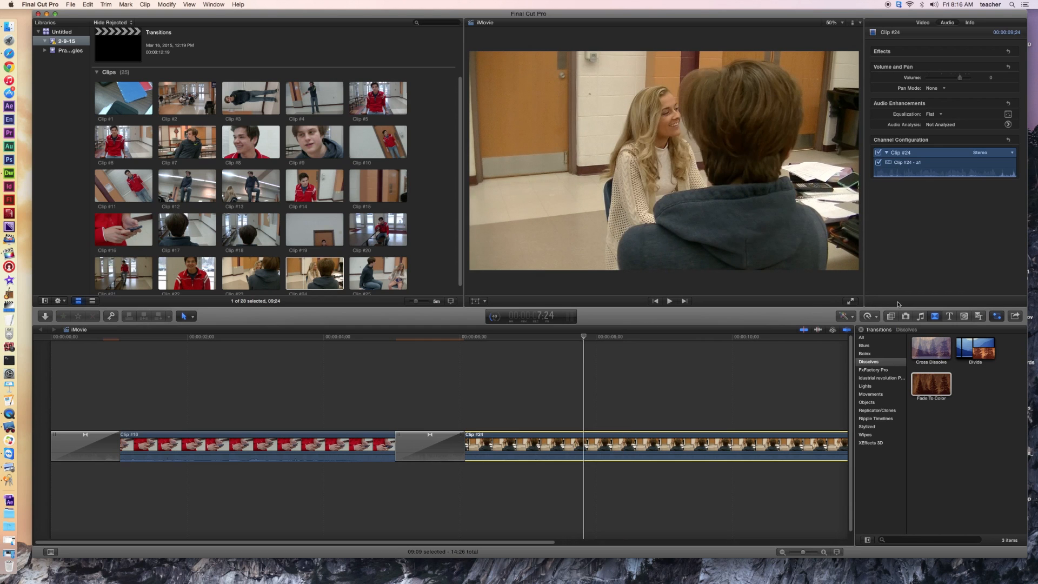
click(999, 315)
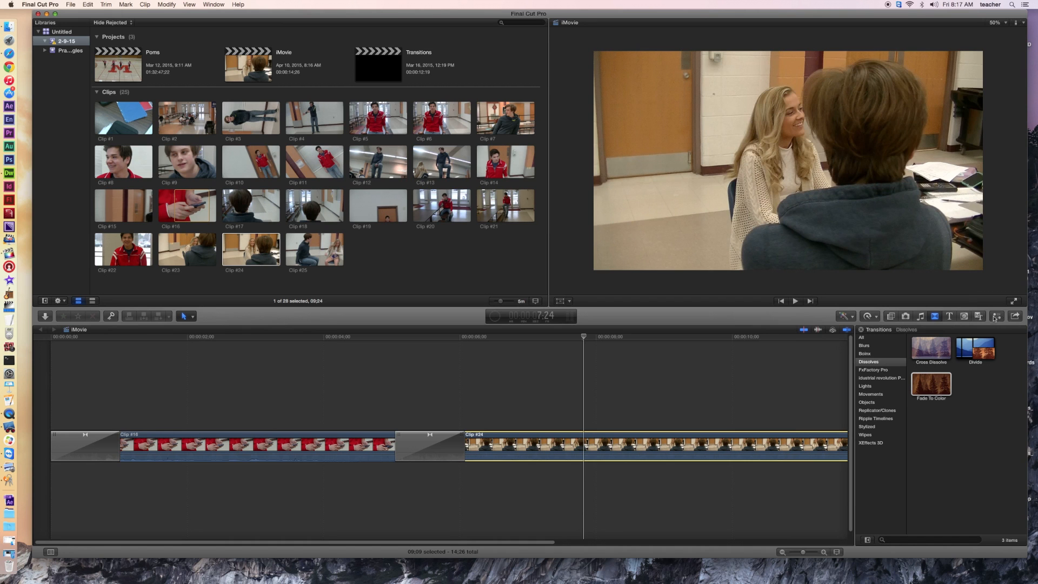
click(996, 317)
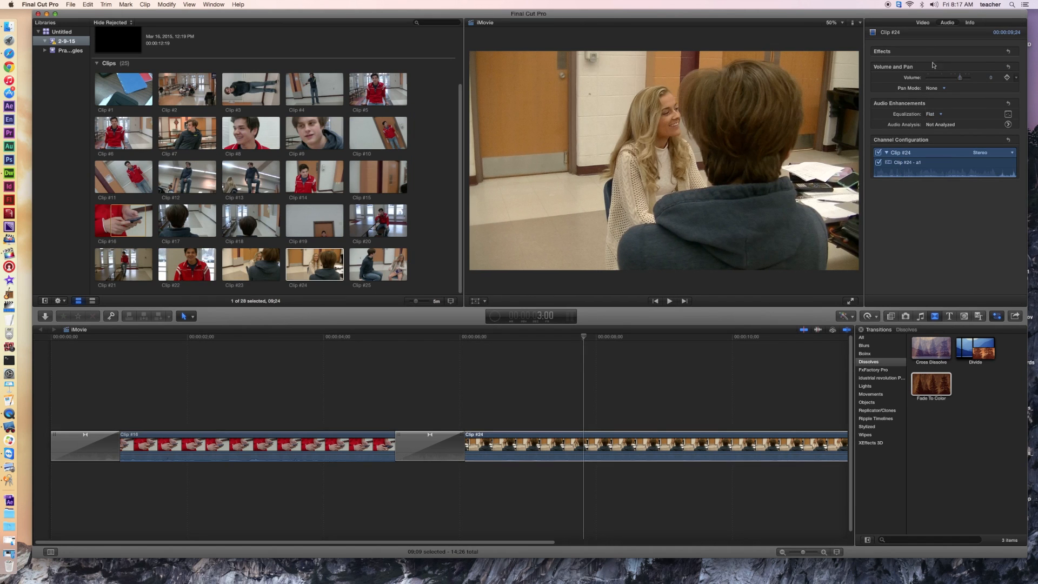
click(922, 23)
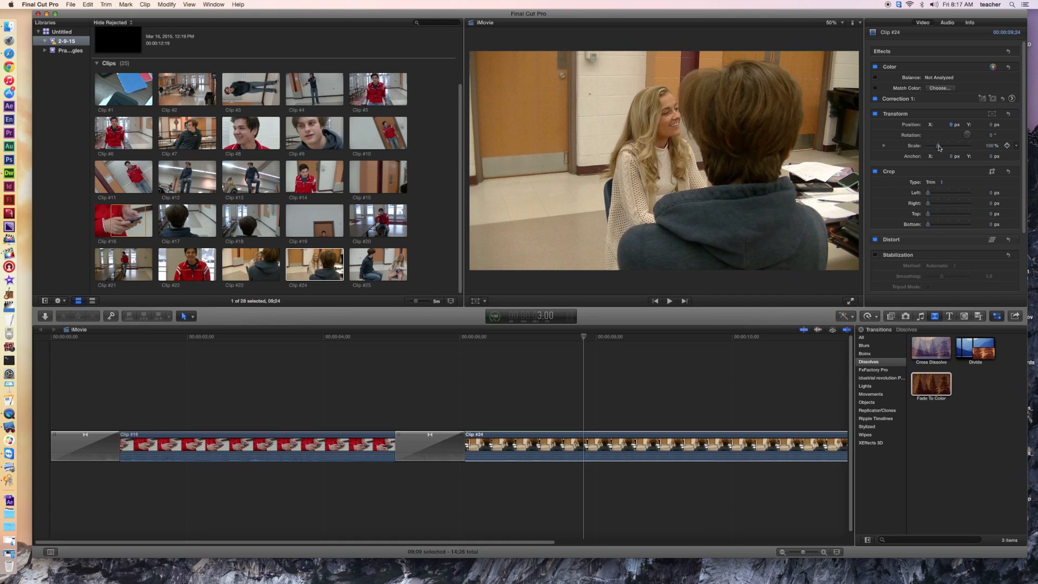
drag(938, 147, 944, 148)
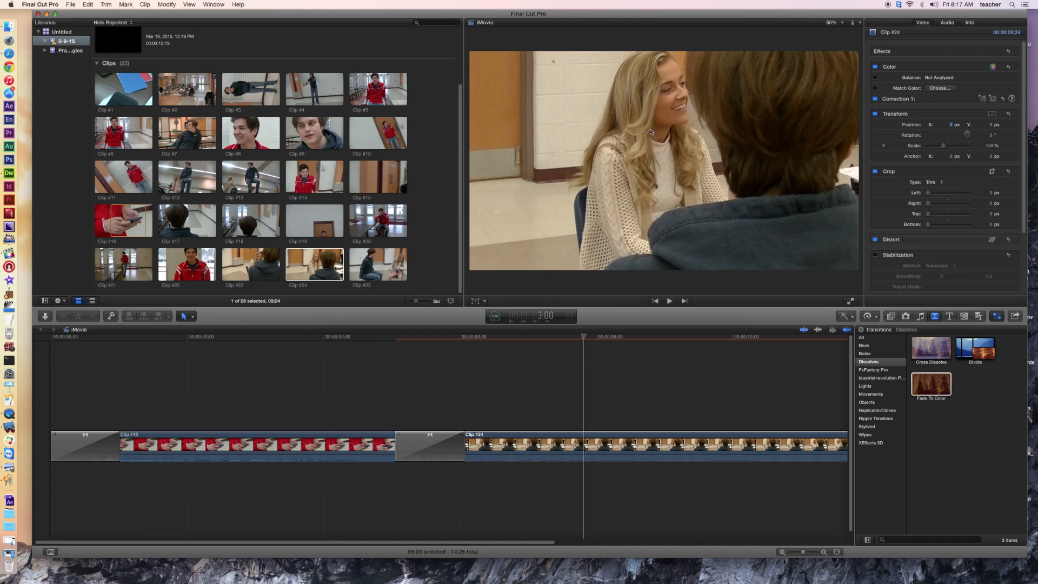
- Reposition Clip #24 in the frame with the Transform tool, to about X 174 px and Y -158 px, with the viewer at 25%
click(841, 23)
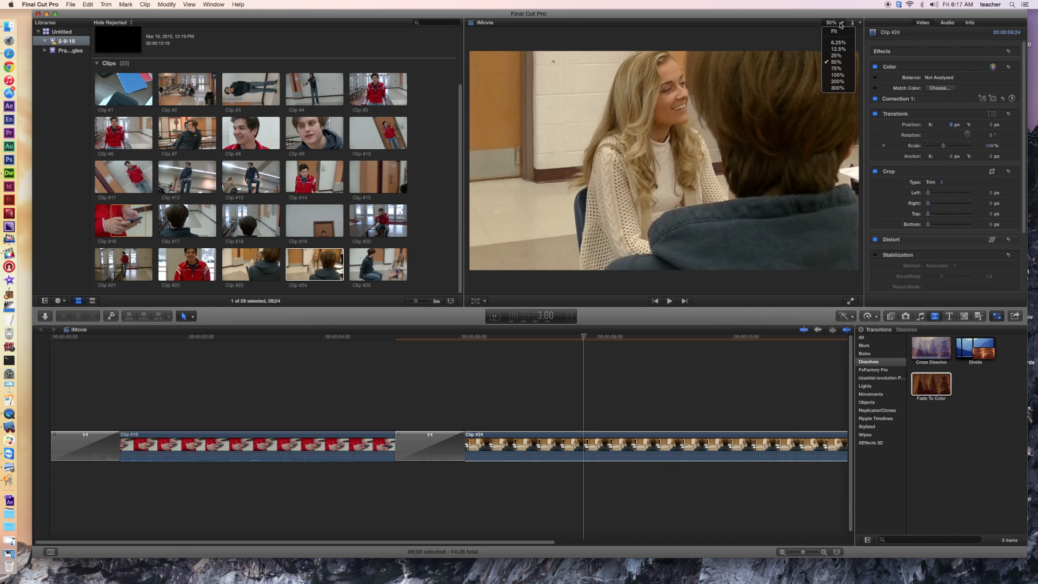
click(838, 56)
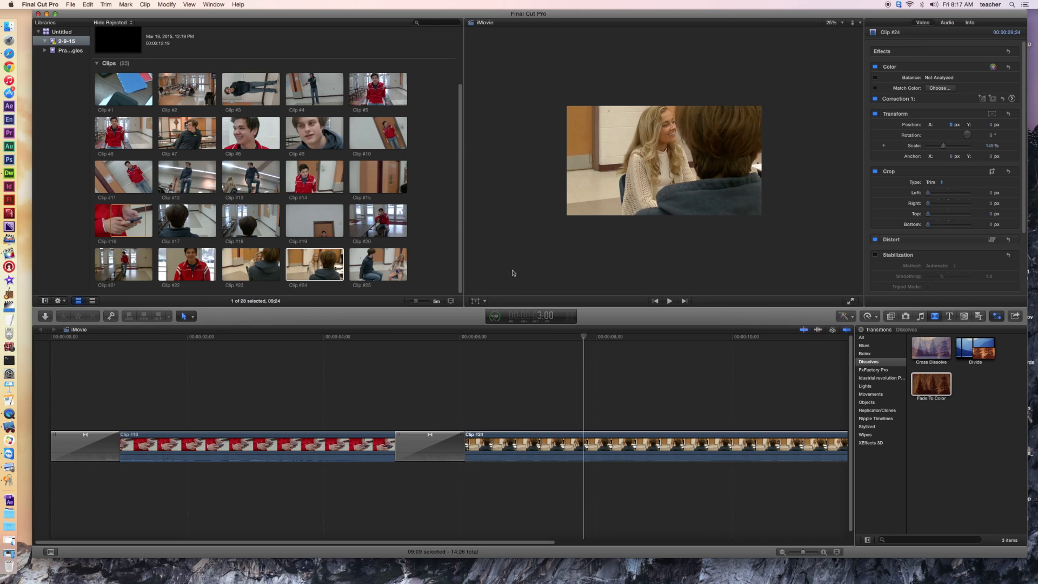
click(476, 302)
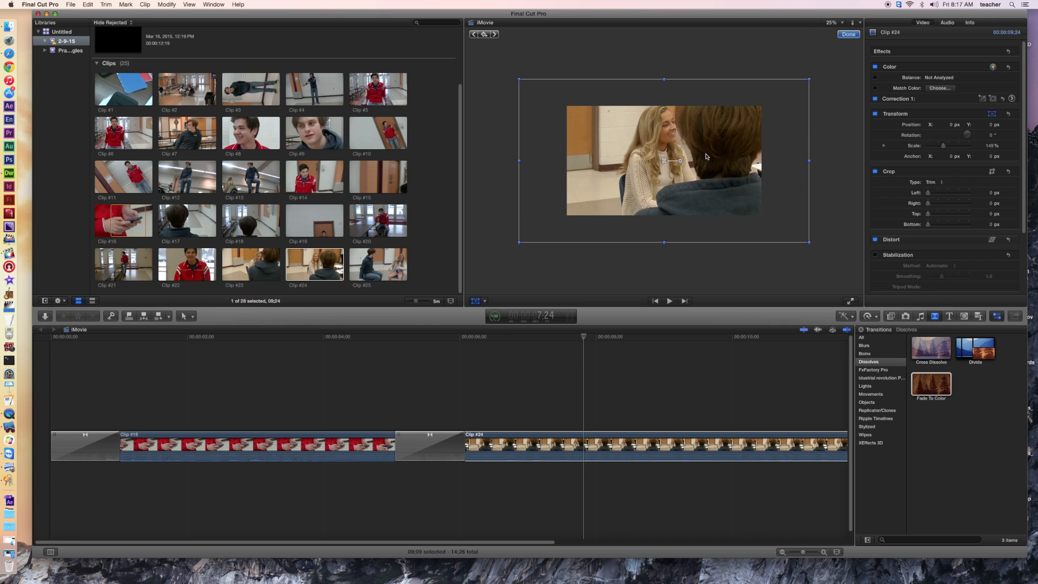
drag(714, 150, 702, 170)
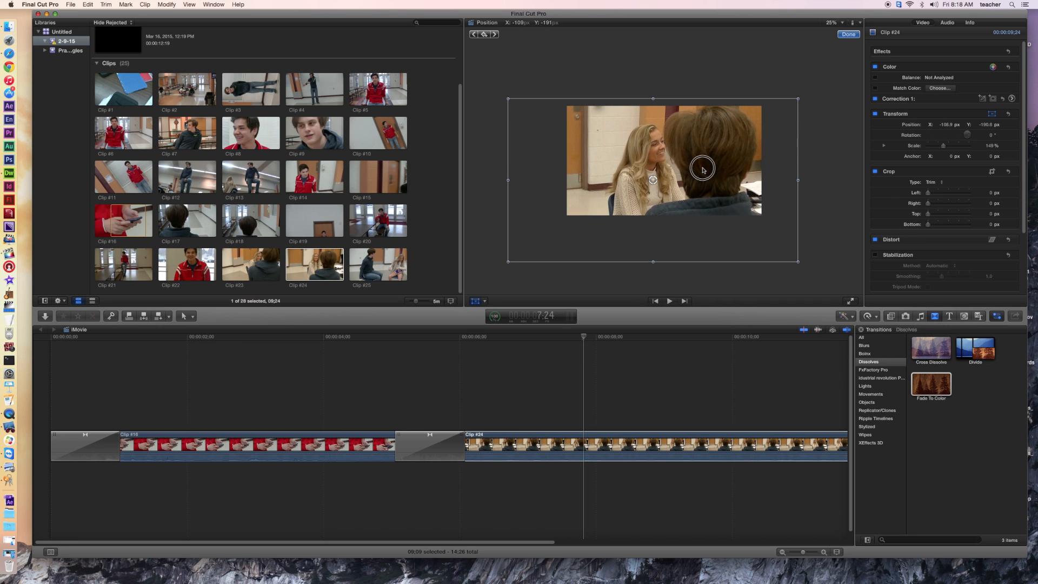
drag(703, 169, 749, 167)
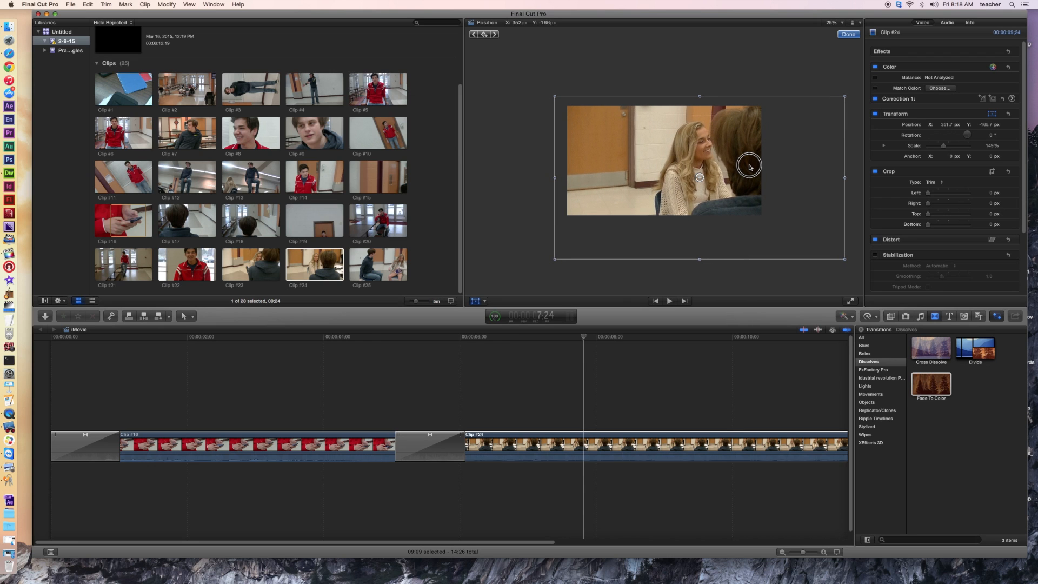
drag(750, 167, 729, 166)
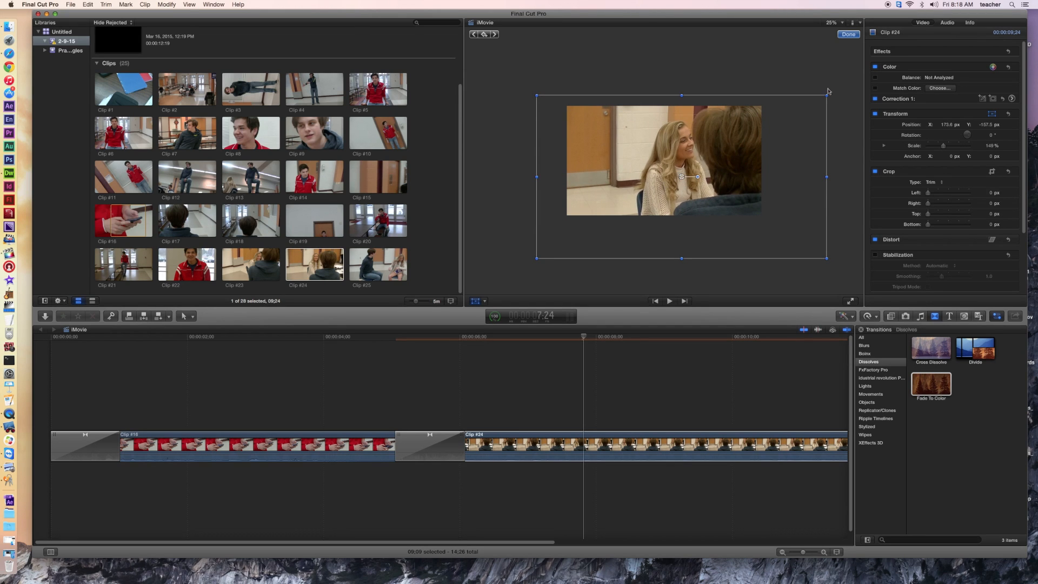
click(848, 35)
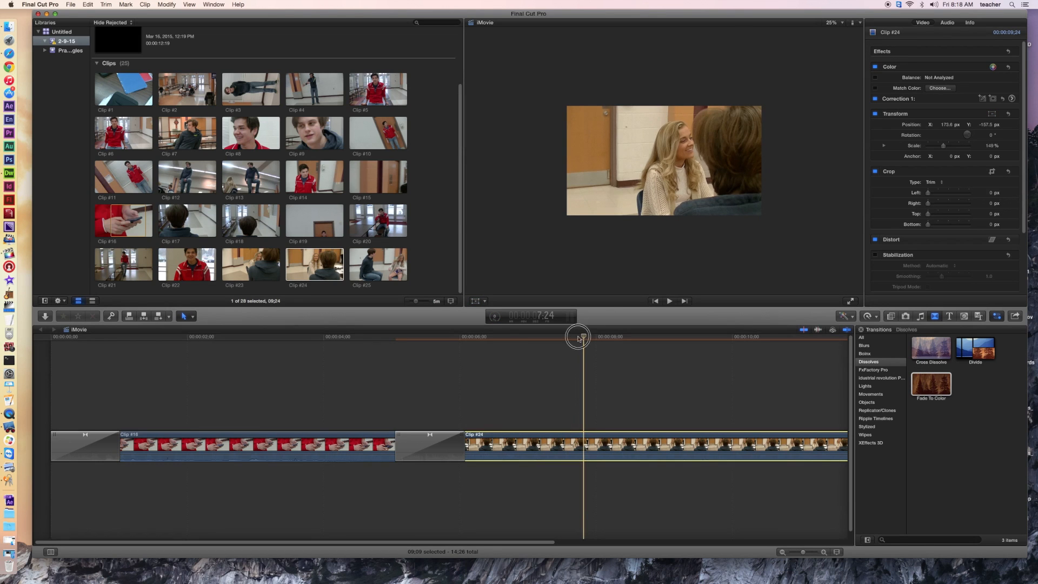
- Cut Clip #24 with the Blade tool at about 7:07 in the timeline and delete the portion after the cut
drag(406, 355, 545, 360)
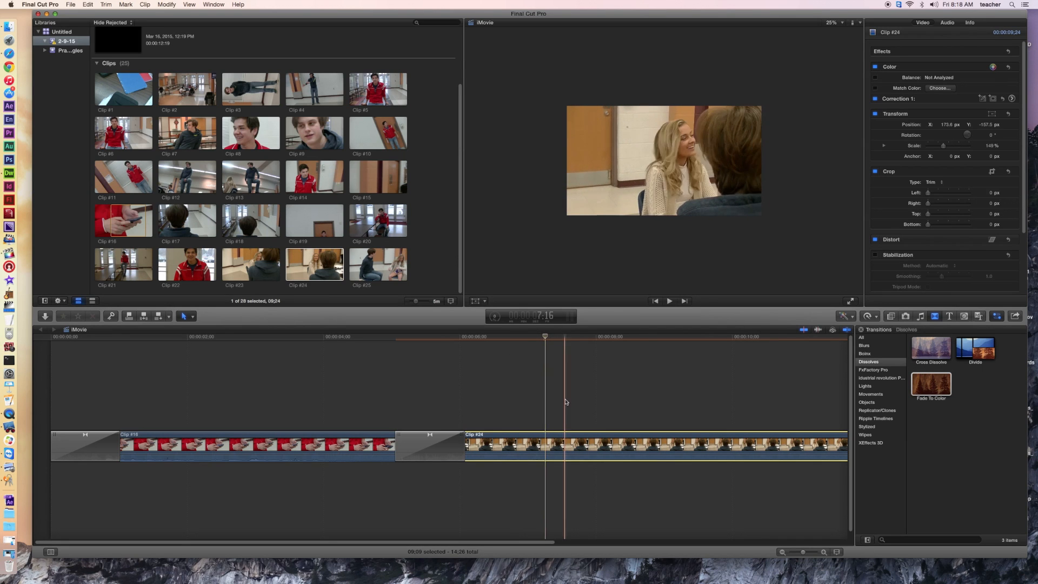
key(b)
click(545, 445)
key(a)
click(592, 446)
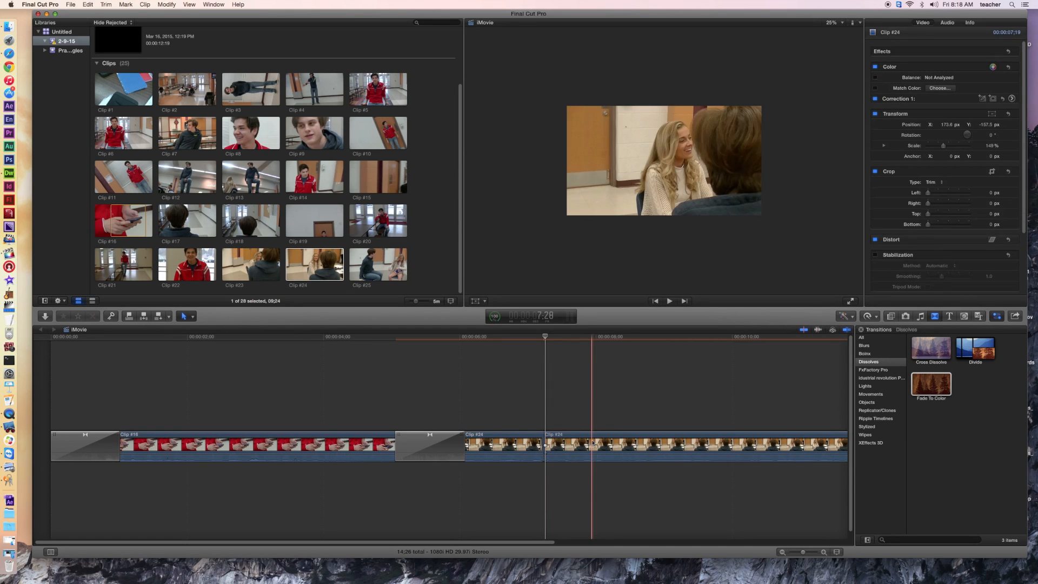
key(Delete)
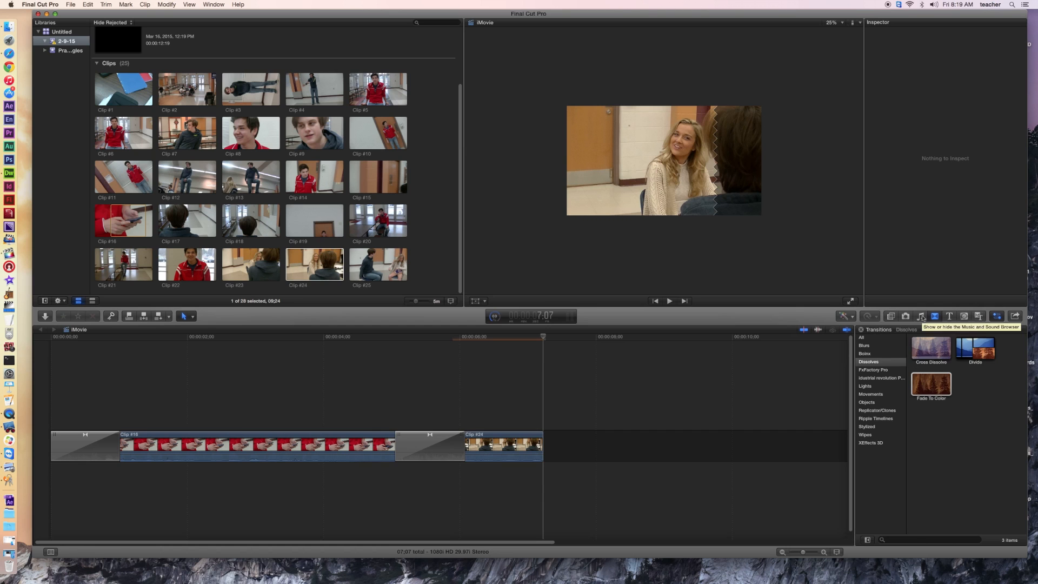
- Add Epic and Dramatic Trailer Music from the iTunes library beneath the clips at the timeline start, and raise its volume to 10 dB
click(921, 317)
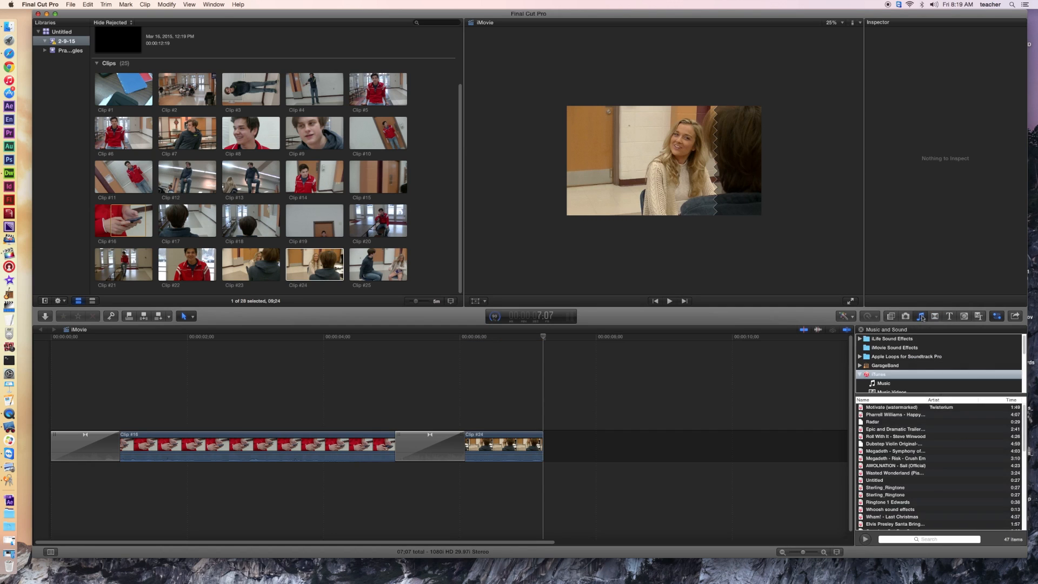
click(891, 429)
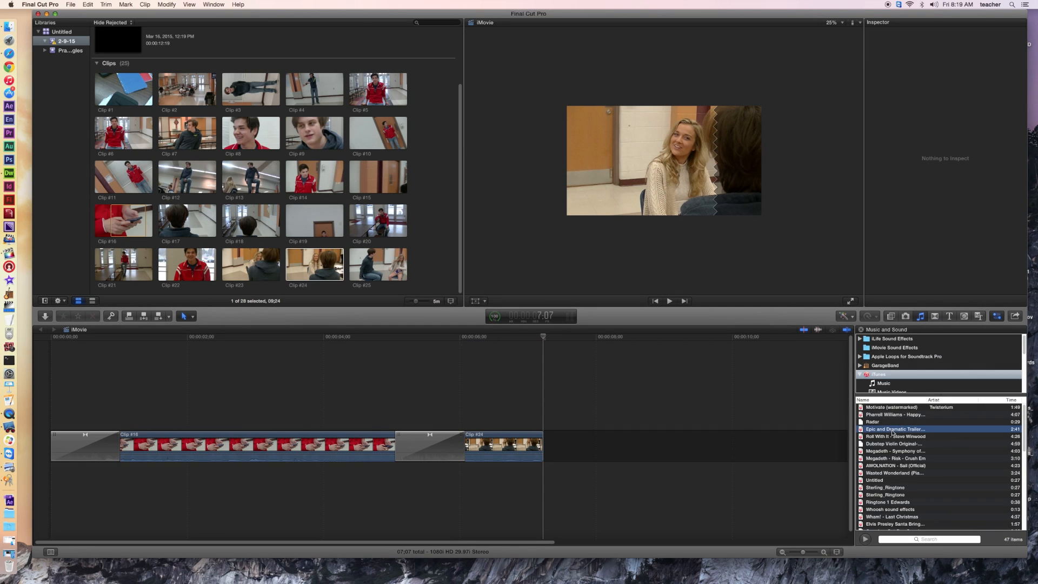
drag(900, 431, 66, 470)
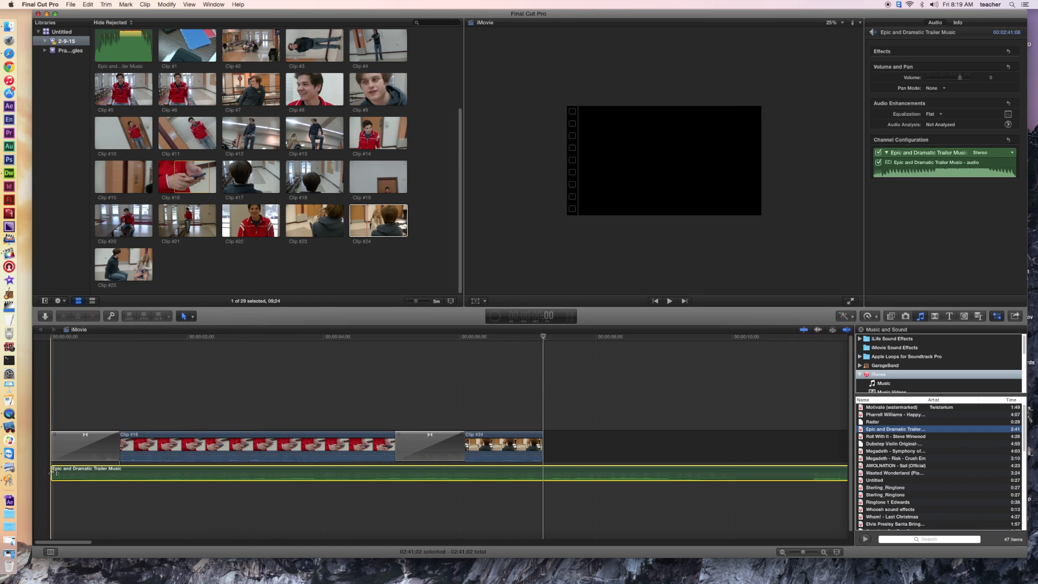
drag(54, 473, 115, 473)
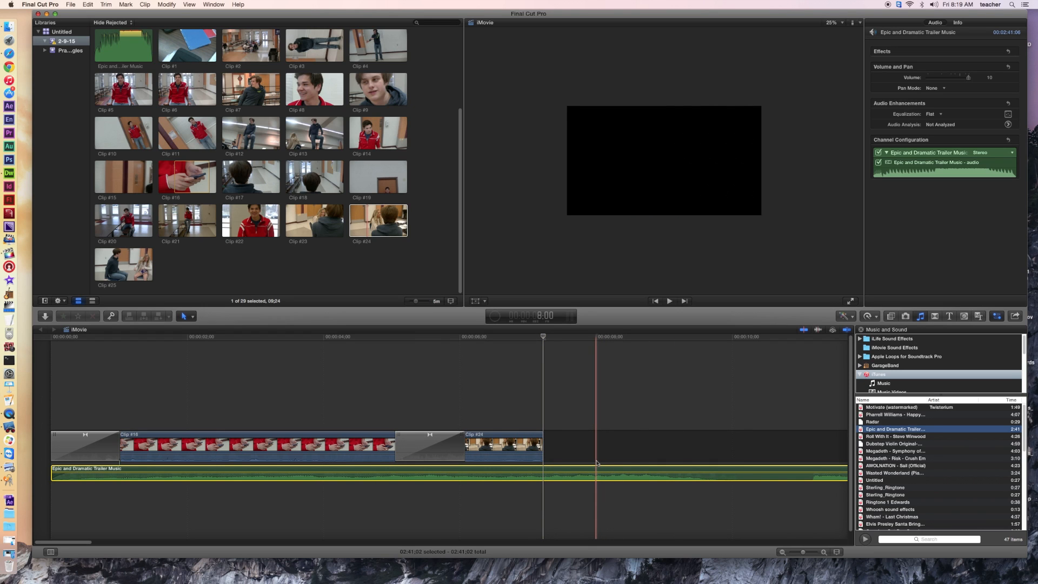
- Cut the music track with the Blade tool where the video ends at 7:07 and delete the excess music
click(549, 338)
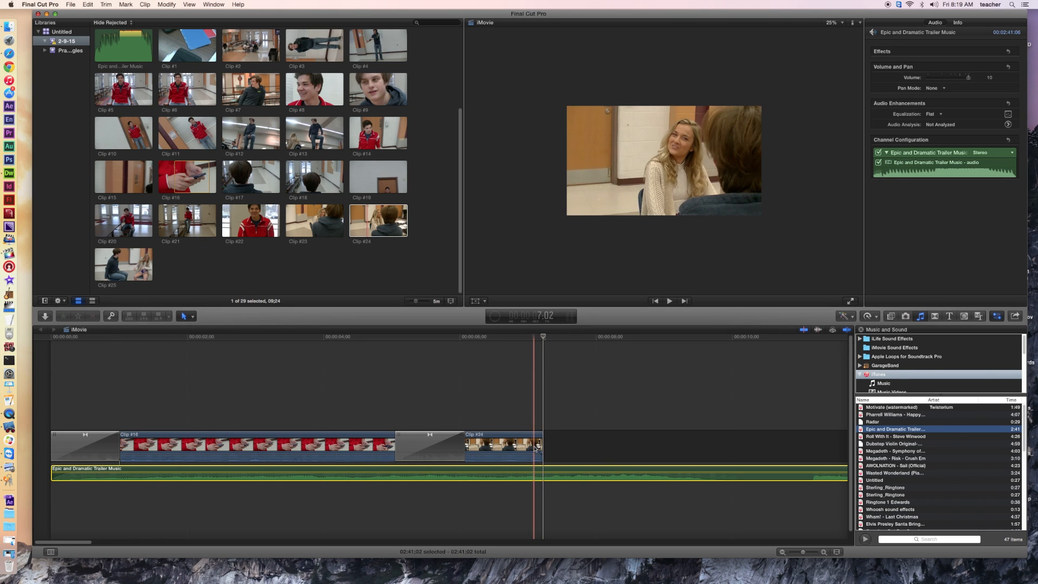
key(b)
click(543, 475)
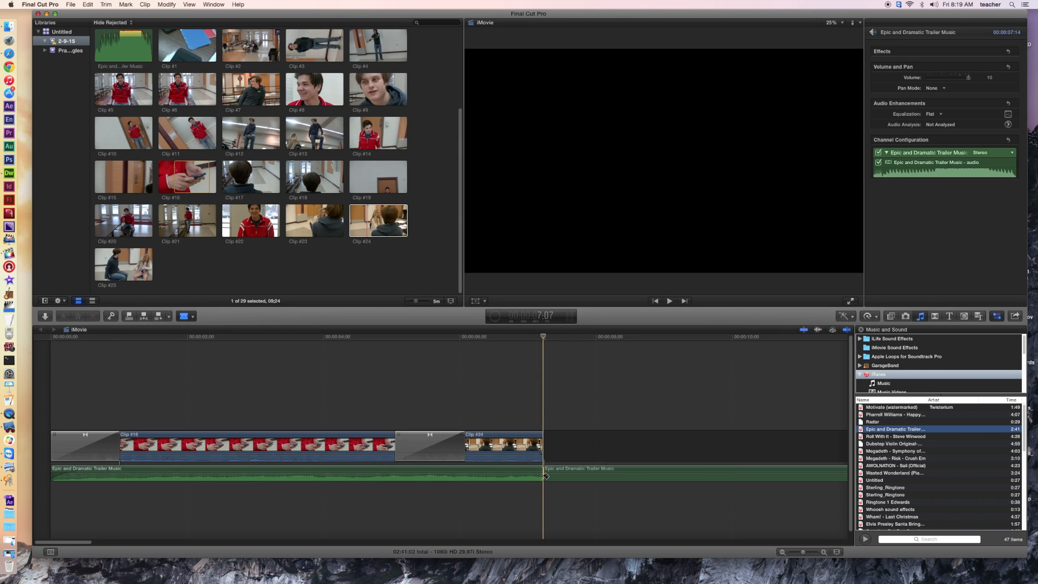
key(a)
click(630, 471)
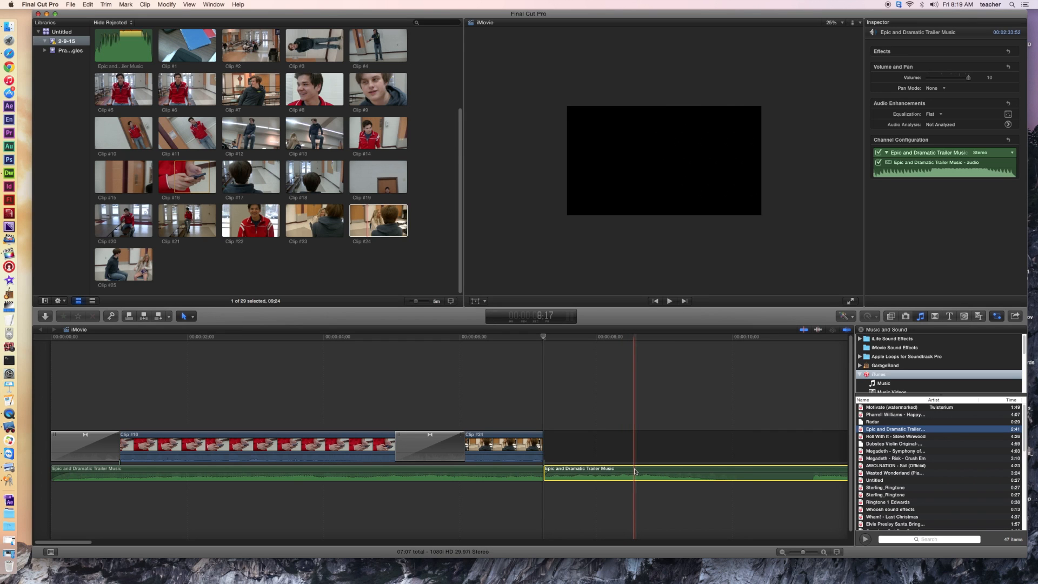
key(Delete)
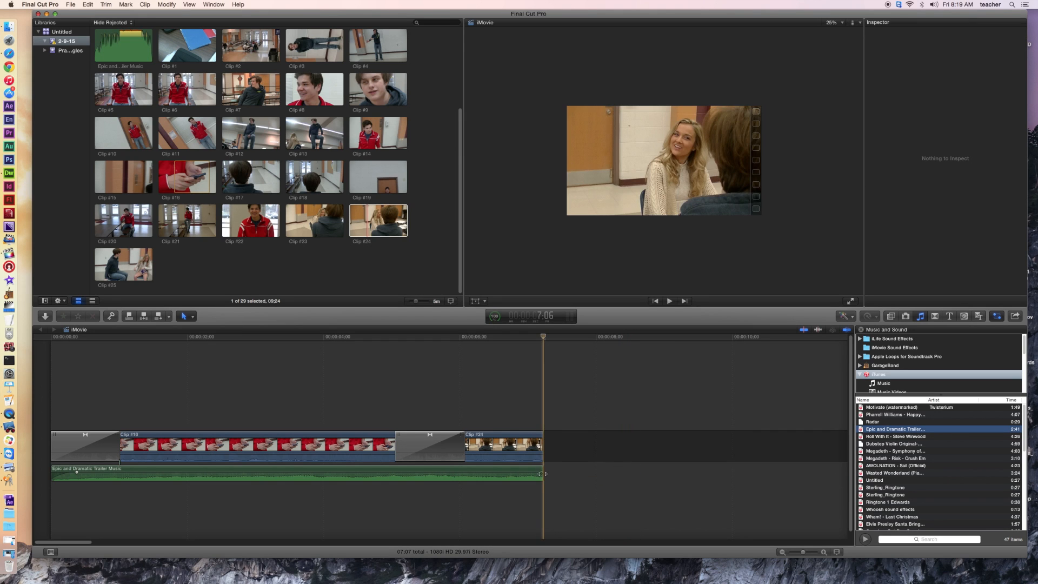